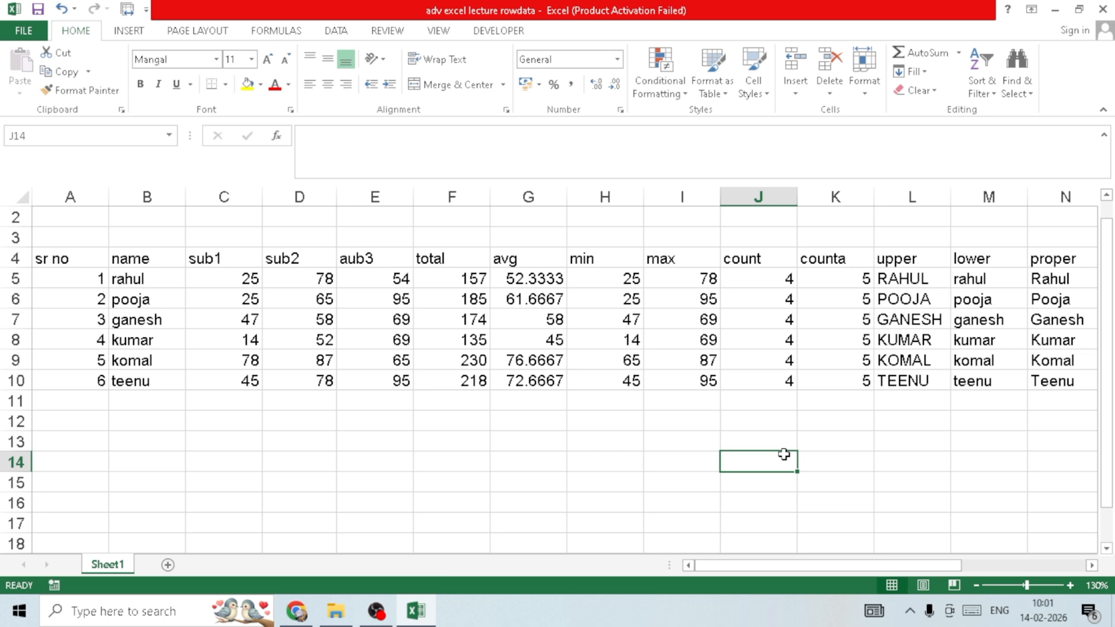
left_click(746, 377)
left_click(360, 293)
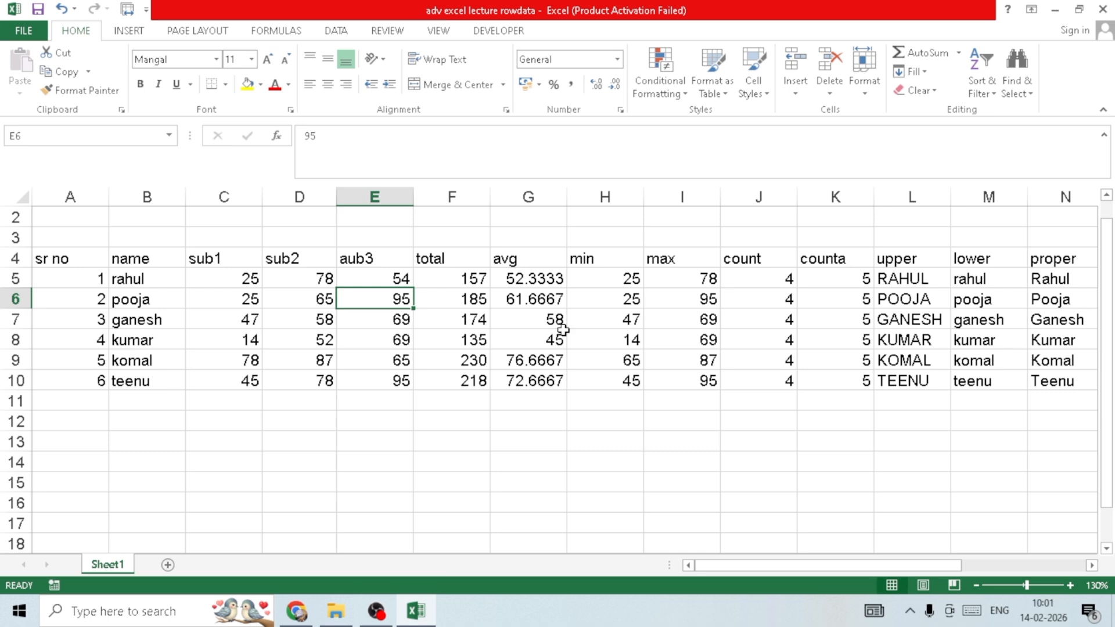
left_click(630, 335)
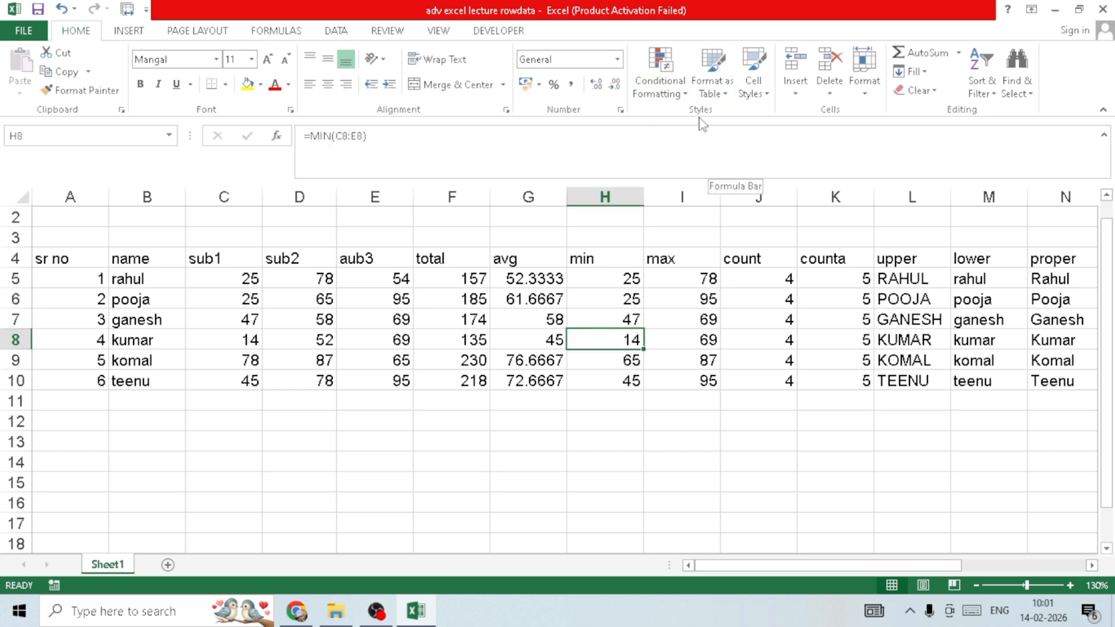
left_click(673, 94)
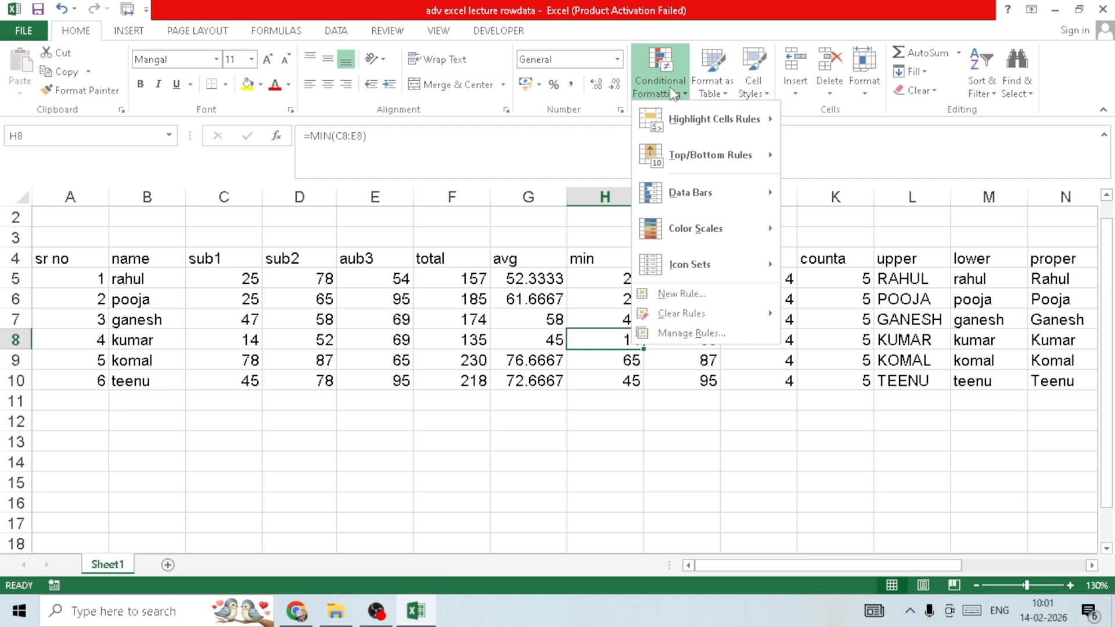
left_click(363, 409)
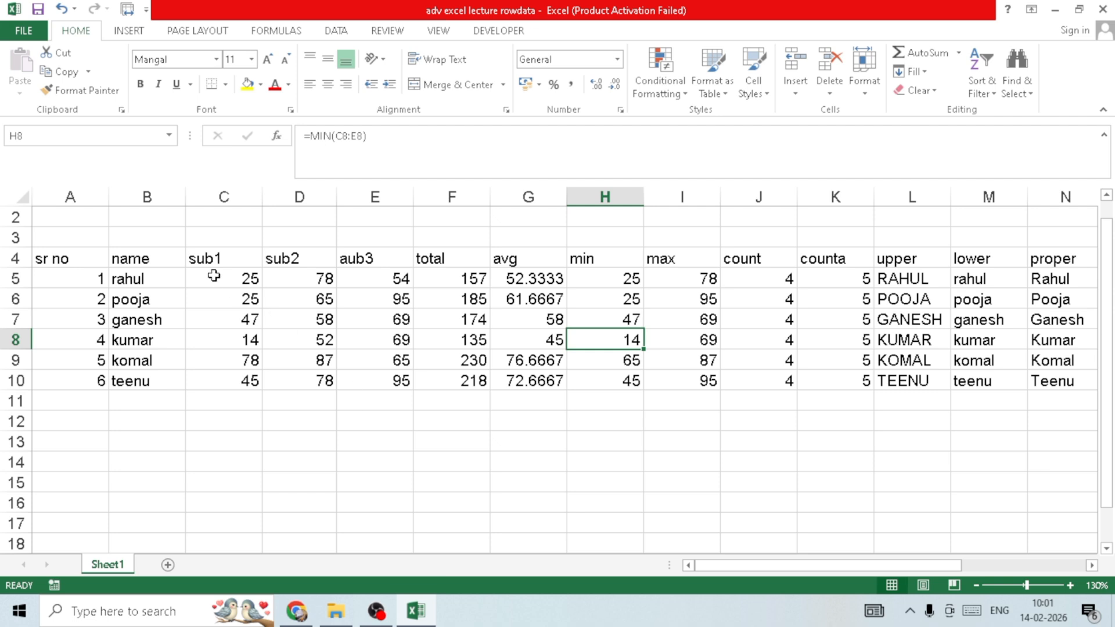
left_click_drag(215, 276, 374, 378)
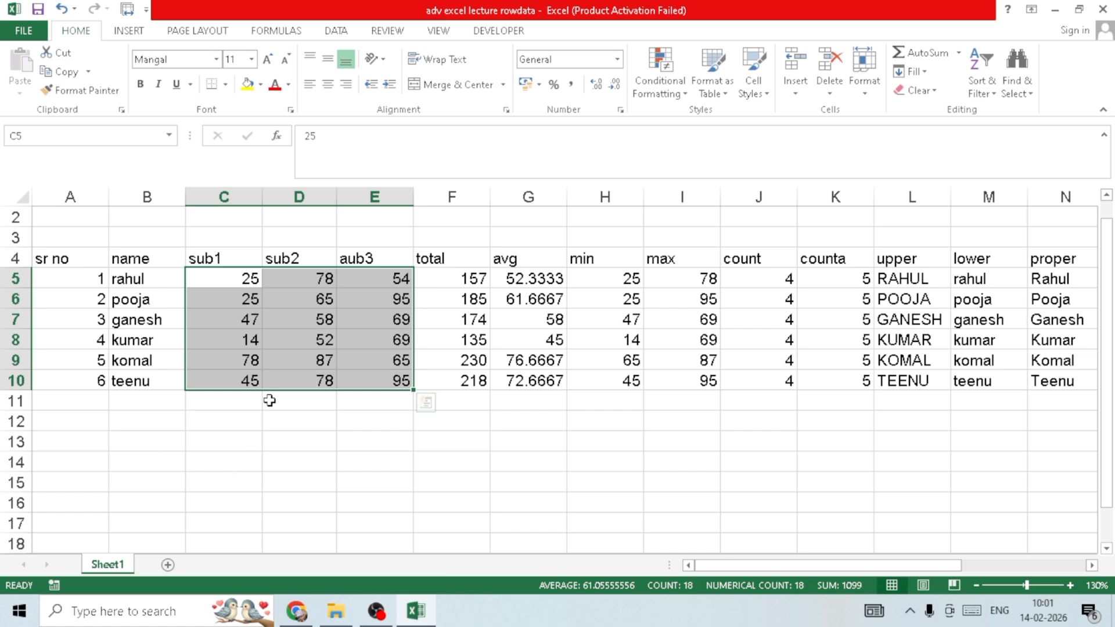
left_click(268, 365)
left_click(258, 338)
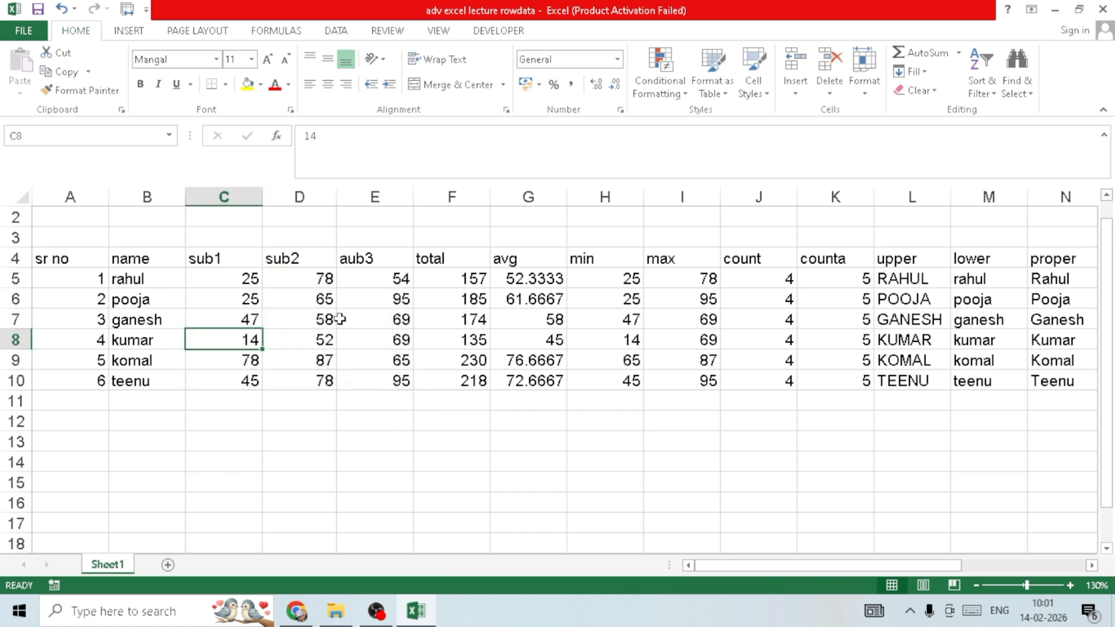
left_click(451, 386)
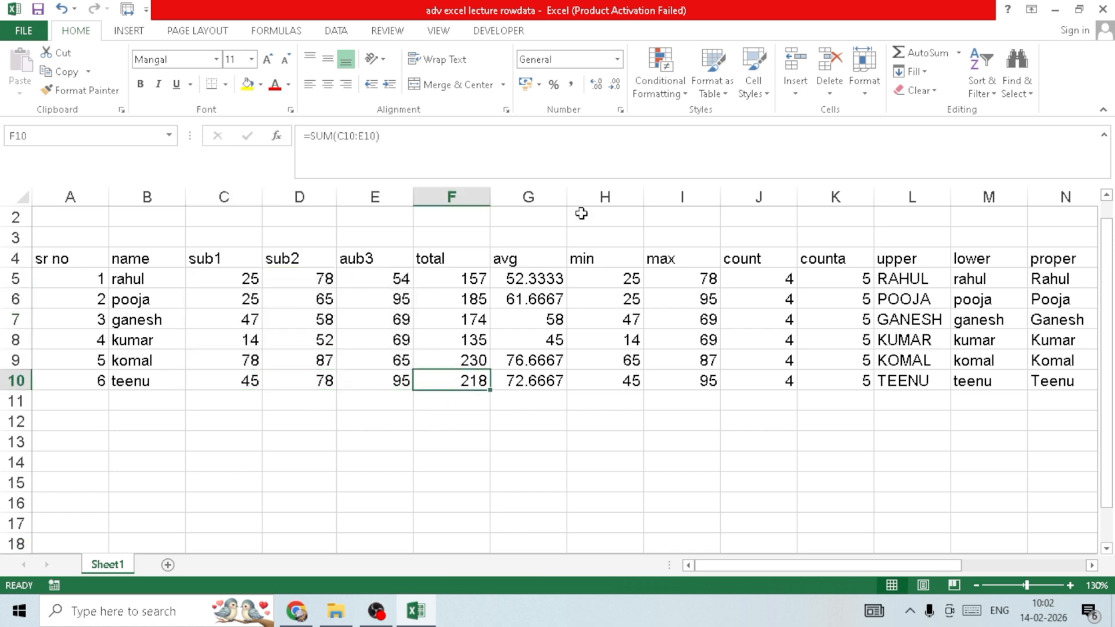
left_click(651, 96)
left_click(475, 414)
left_click(465, 465)
- Try a Greater Than highlight rule with the threshold 25 on the subject marks in C5:E10
left_click_drag(224, 276, 369, 378)
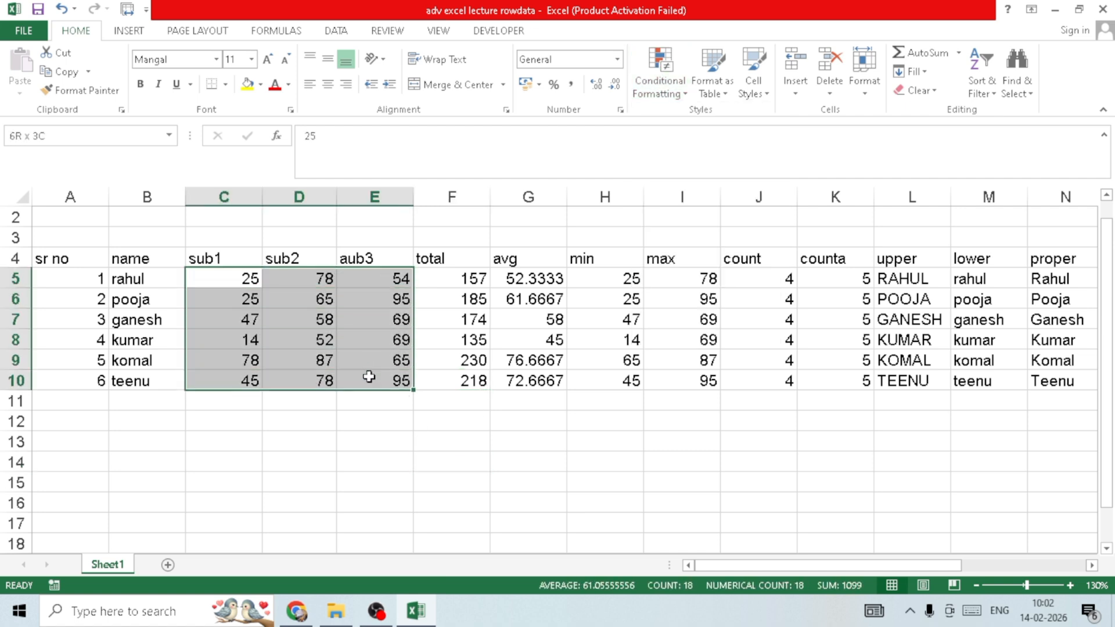
left_click(665, 88)
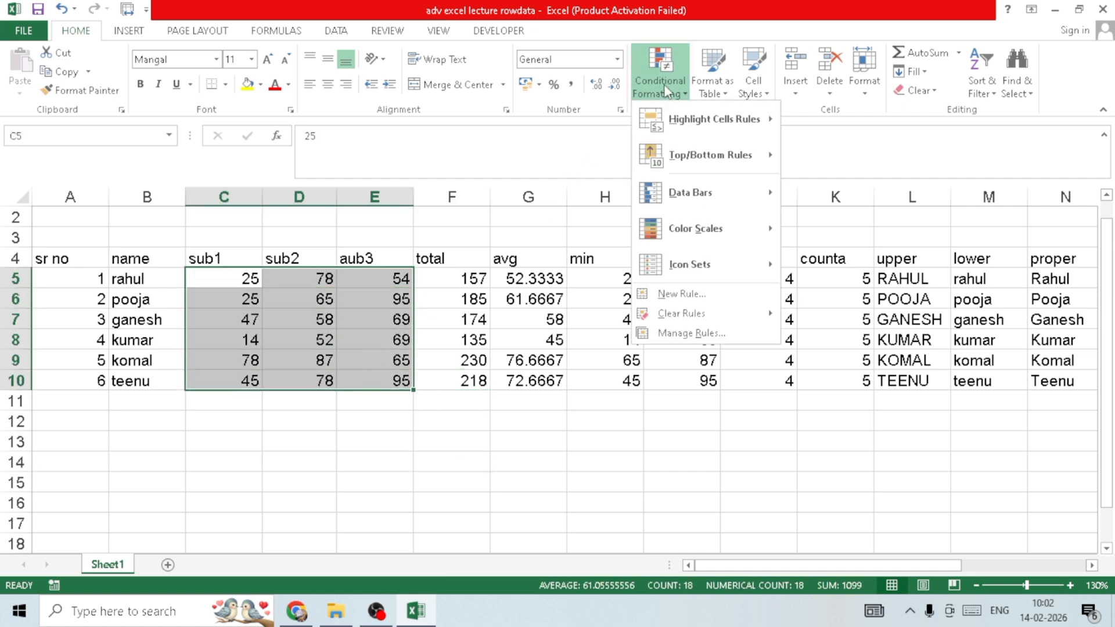
mouse_move(706, 117)
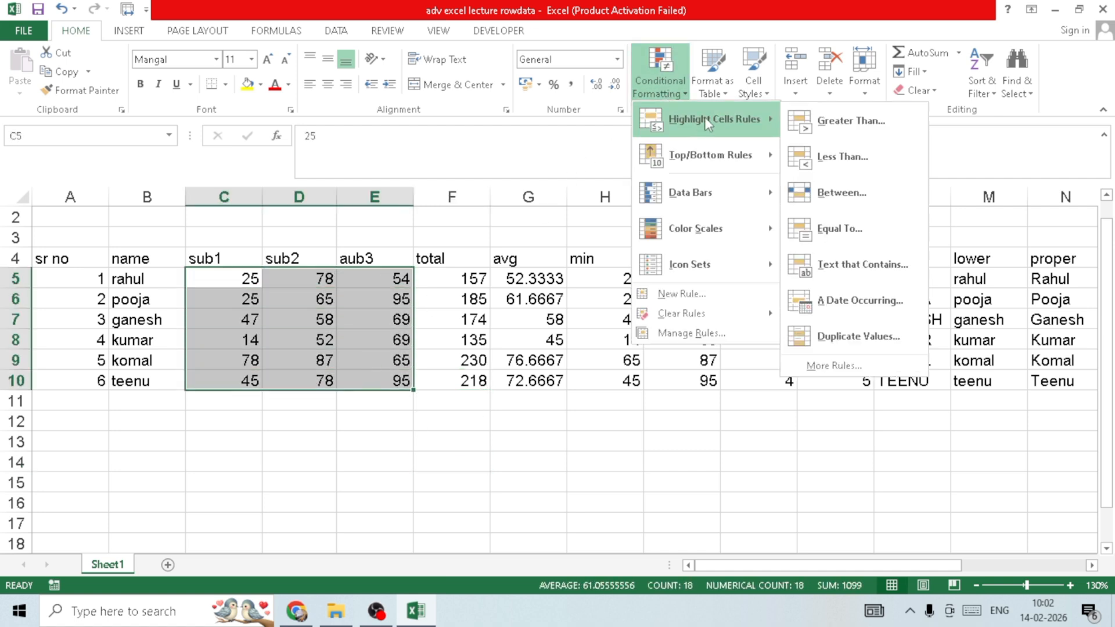
left_click(819, 136)
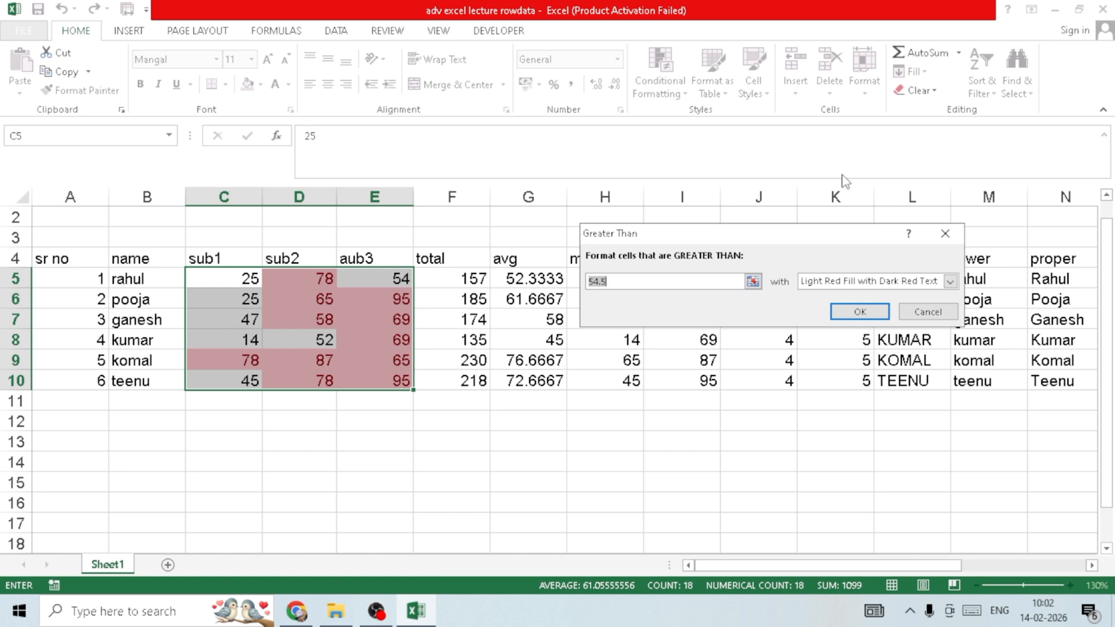
type("25")
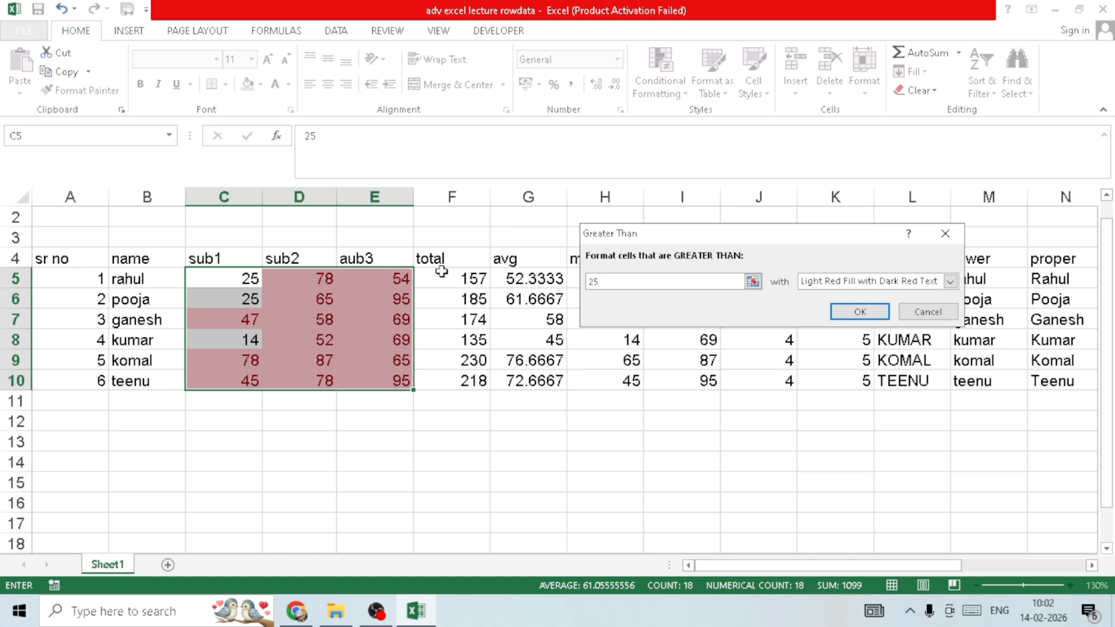
- Preview the rule with Yellow Fill with Dark Yellow Text and Green Fill with Dark Green Text, and discard it
left_click(951, 281)
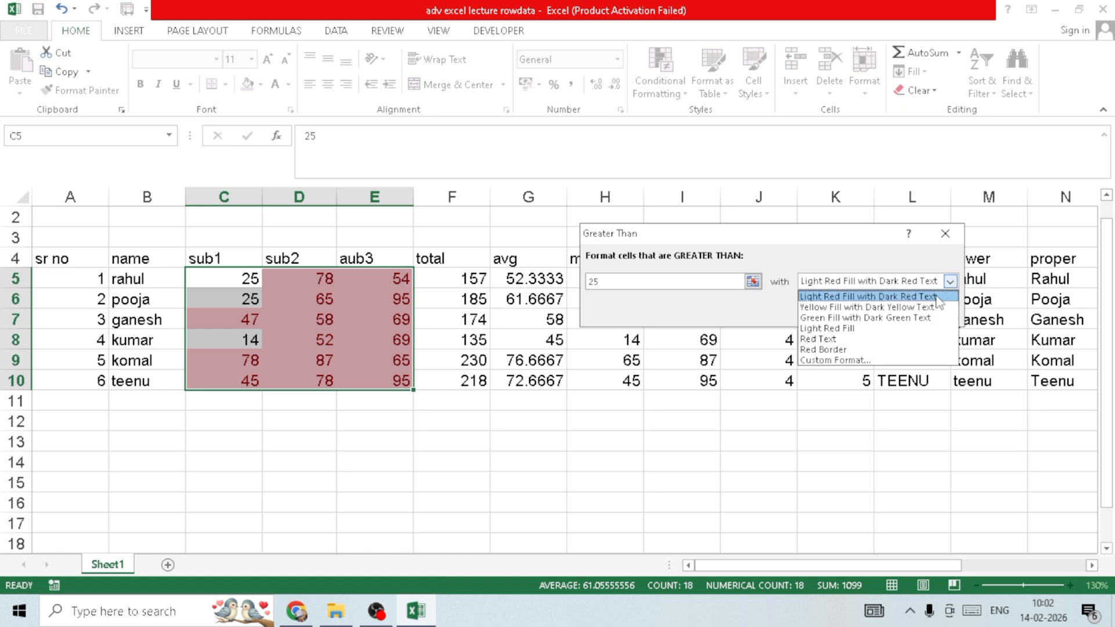
left_click(940, 305)
left_click(947, 283)
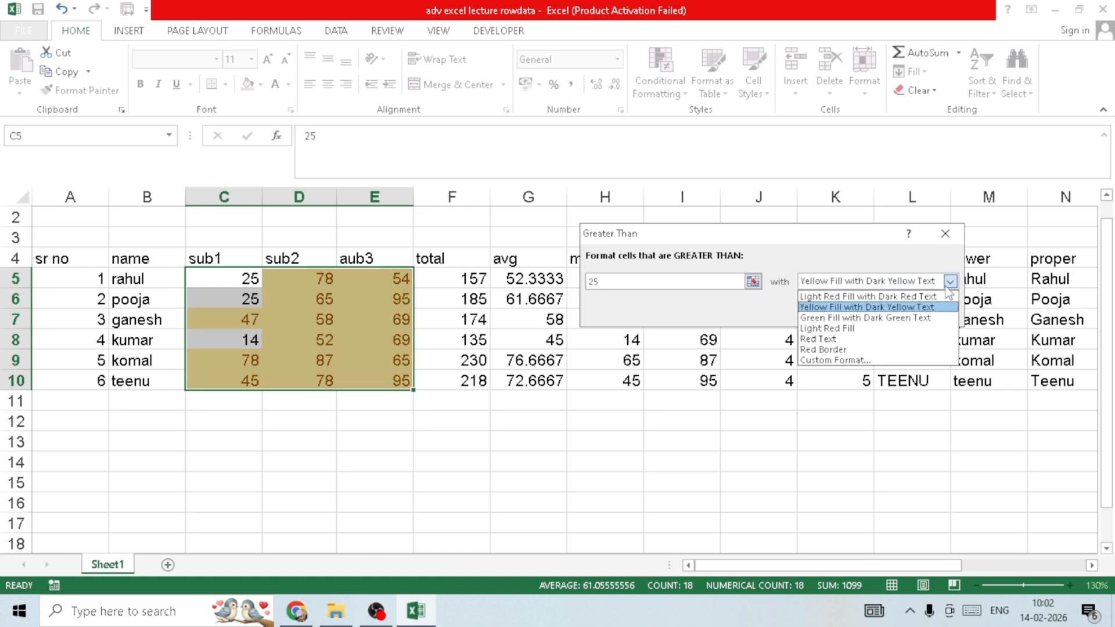
left_click(932, 315)
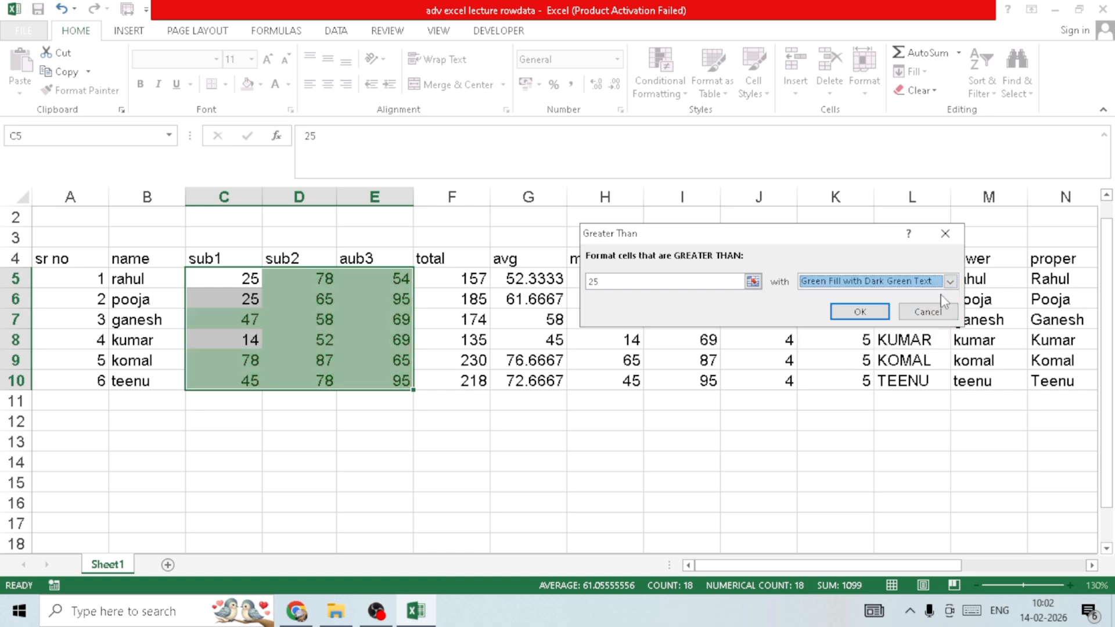
left_click(945, 234)
- Try a Between highlight rule for marks from 25 to 35 in C5:E10 and close it without applying
left_click(662, 78)
mouse_move(758, 114)
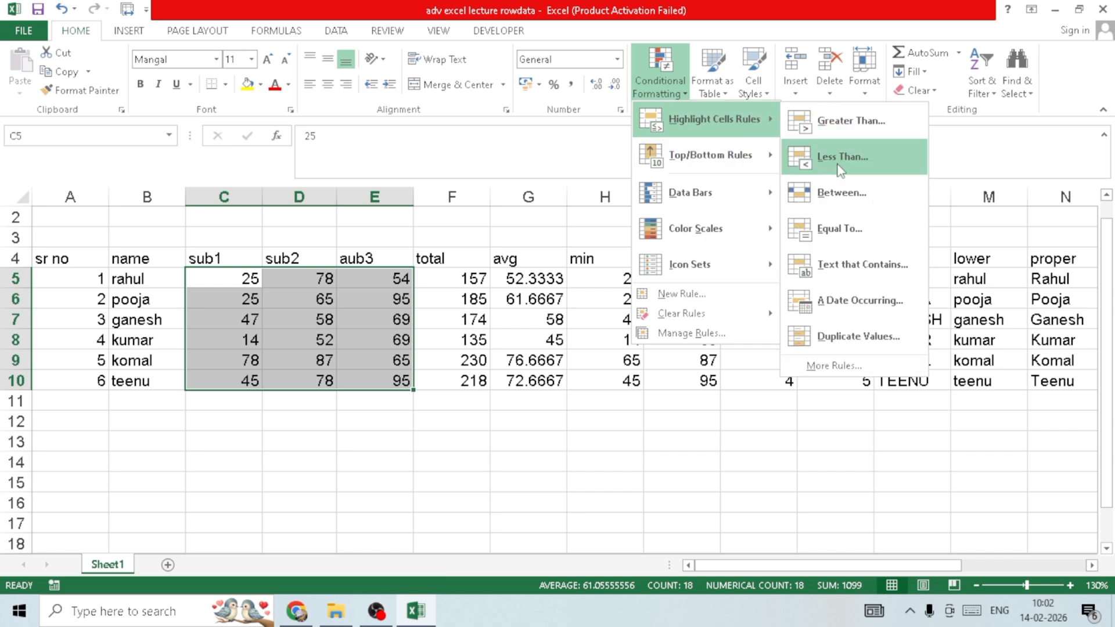
left_click(854, 207)
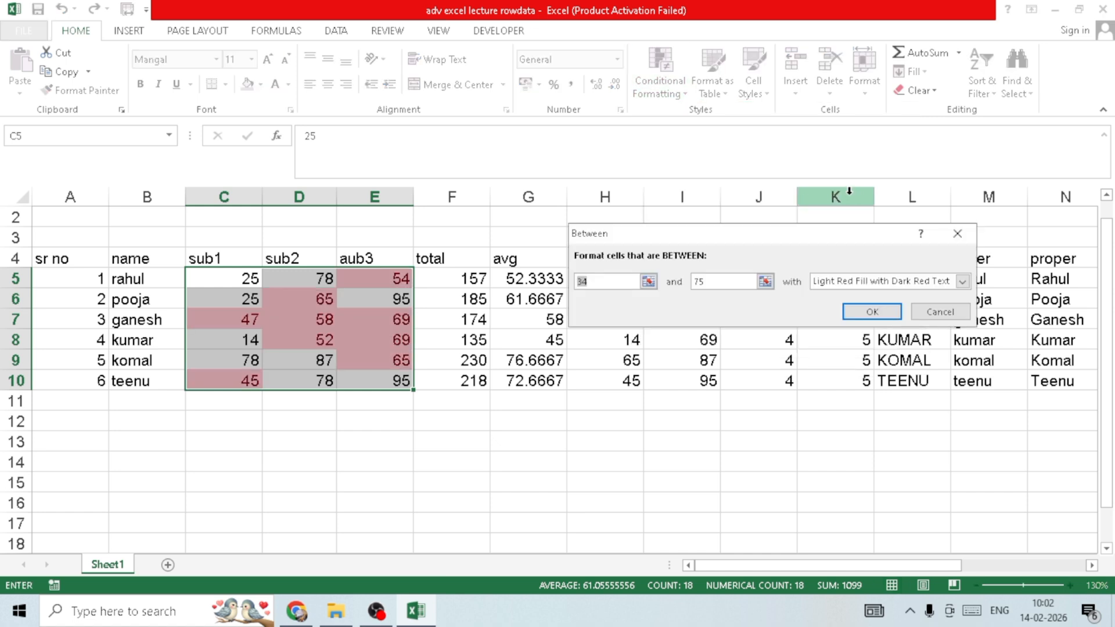
type("285")
key("BackSpace")
key("BackSpace")
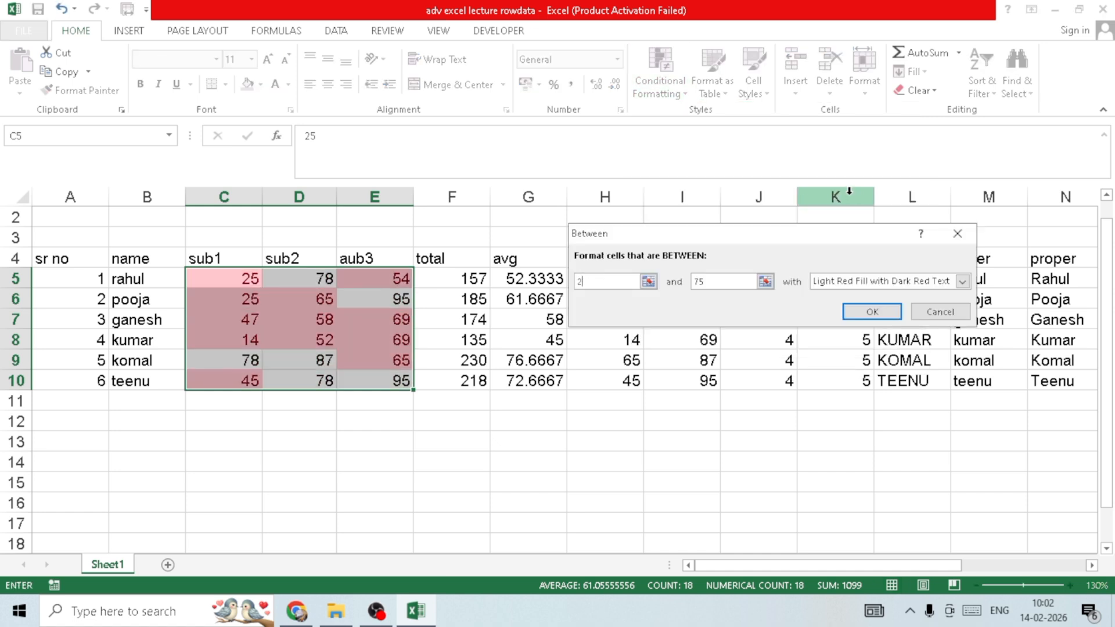
type("5")
key("Tab")
type("35")
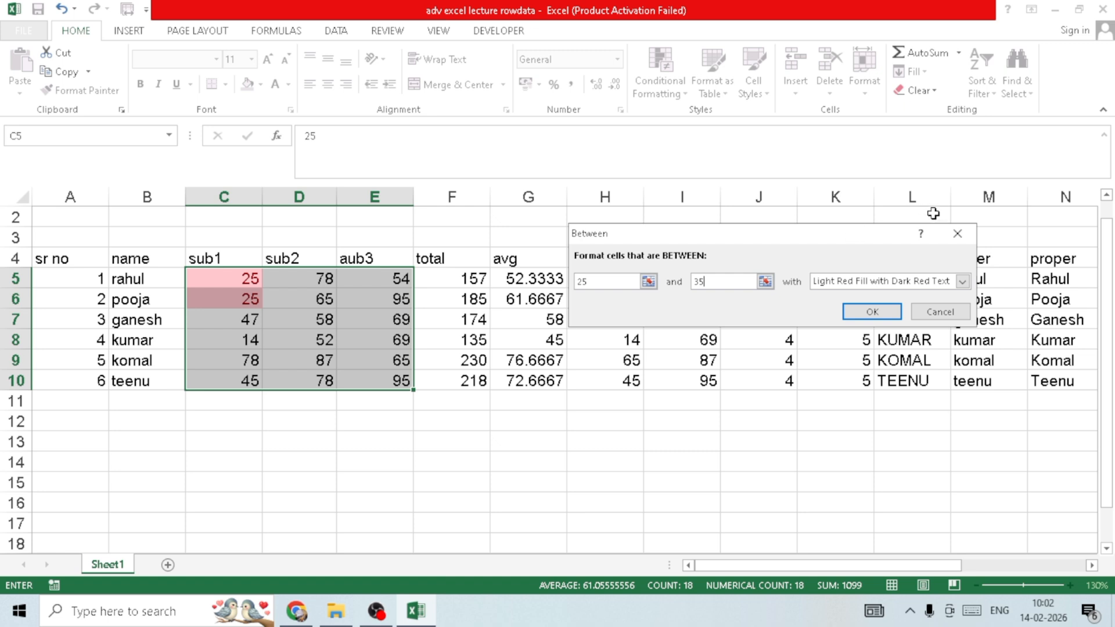
left_click(956, 233)
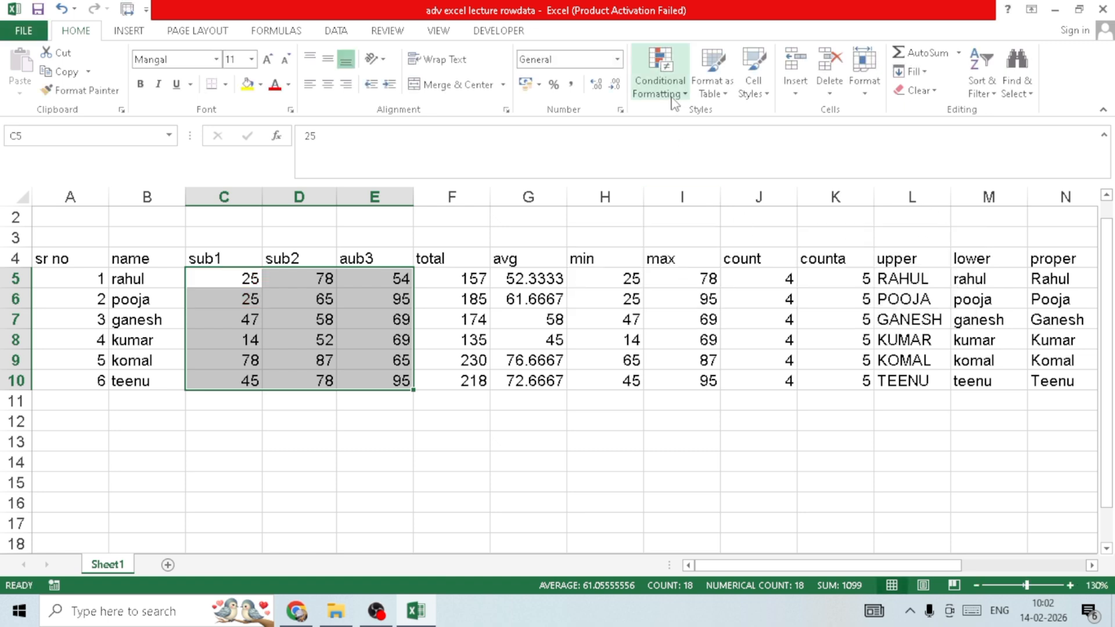
- View the Text that Contains rule and the New Formatting Rule options for the selected marks without applying either
left_click(661, 73)
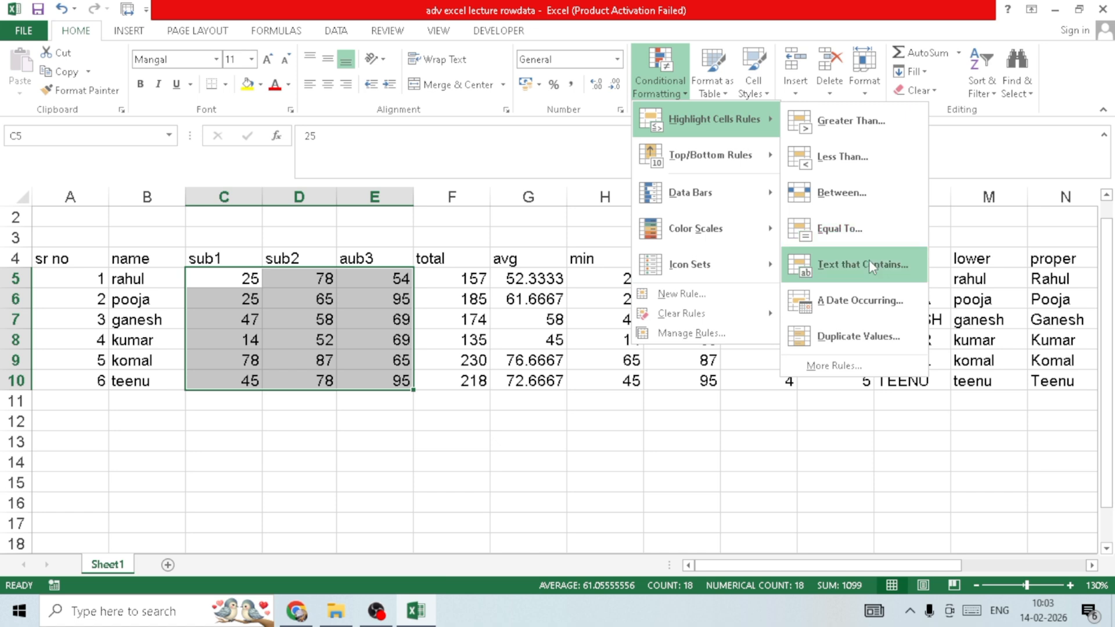
left_click(869, 261)
left_click(945, 234)
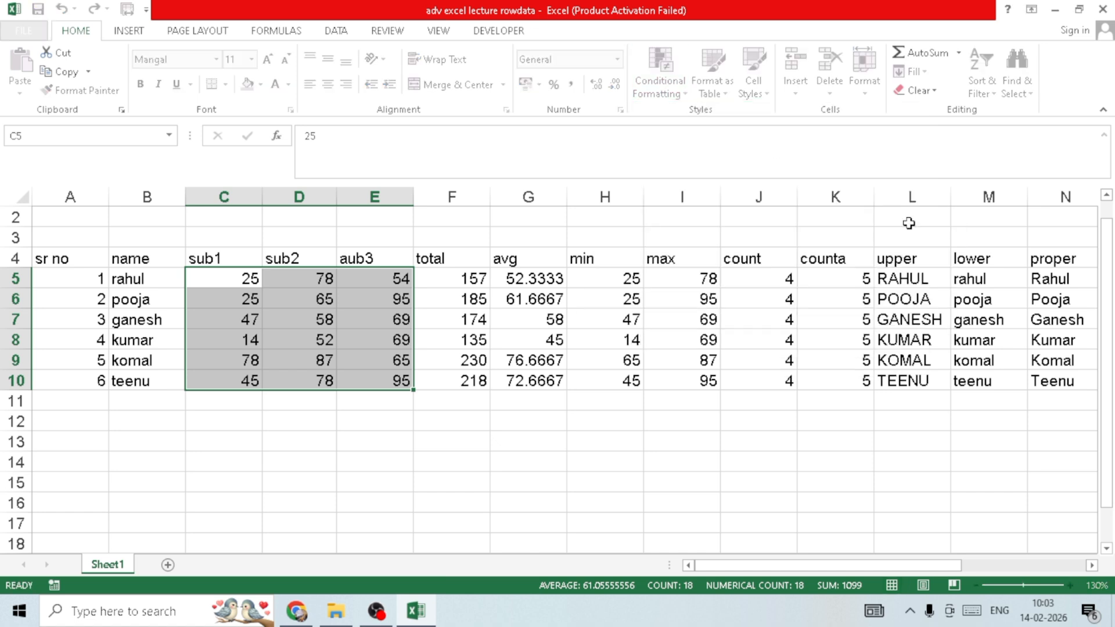
left_click(661, 73)
mouse_move(720, 119)
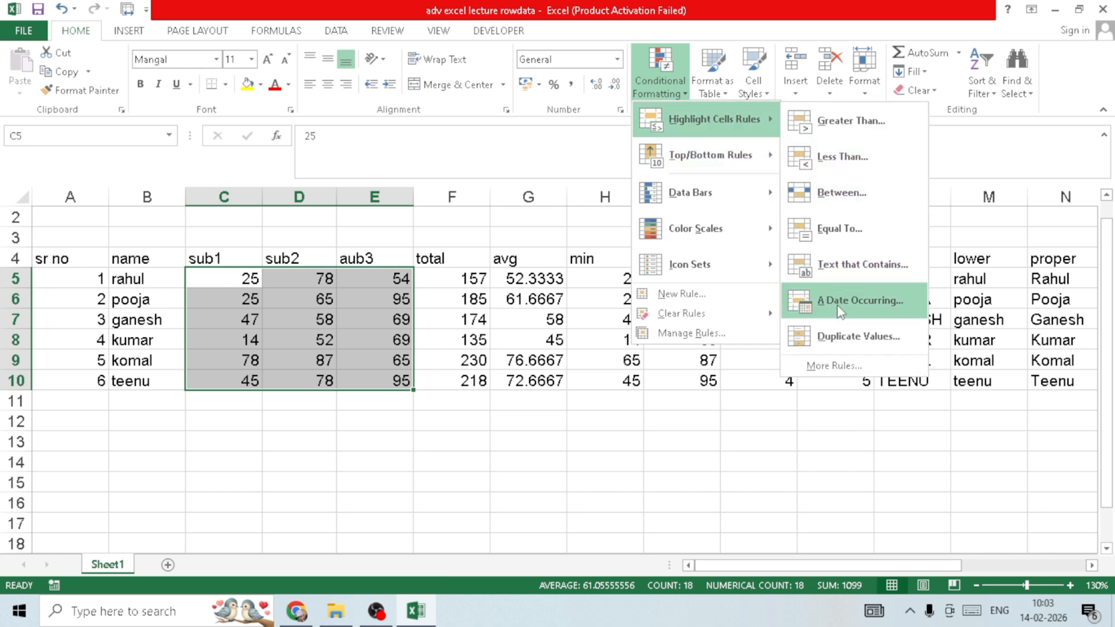
left_click(842, 364)
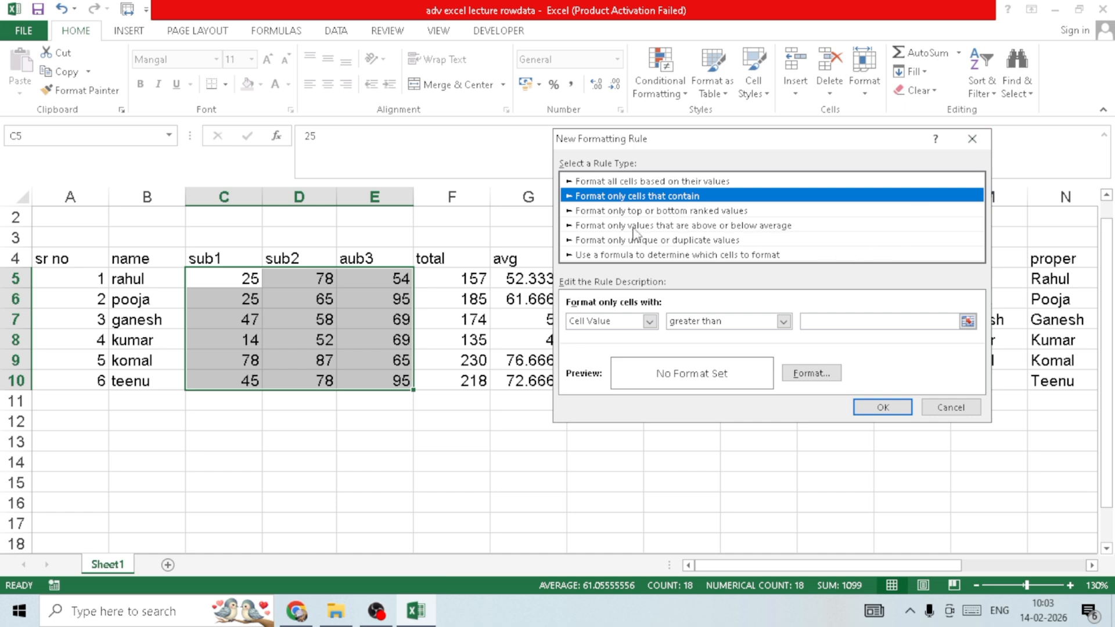
left_click(972, 138)
- Try a new formatting rule for the selected marks that formats only cells with Blanks, and discard it
left_click(662, 75)
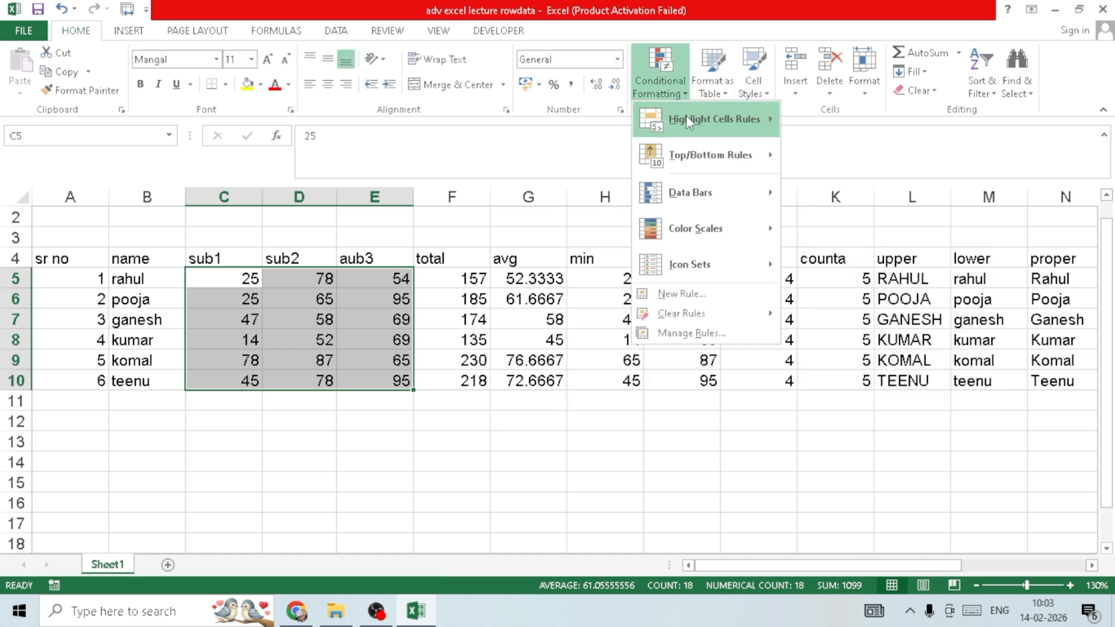
mouse_move(767, 120)
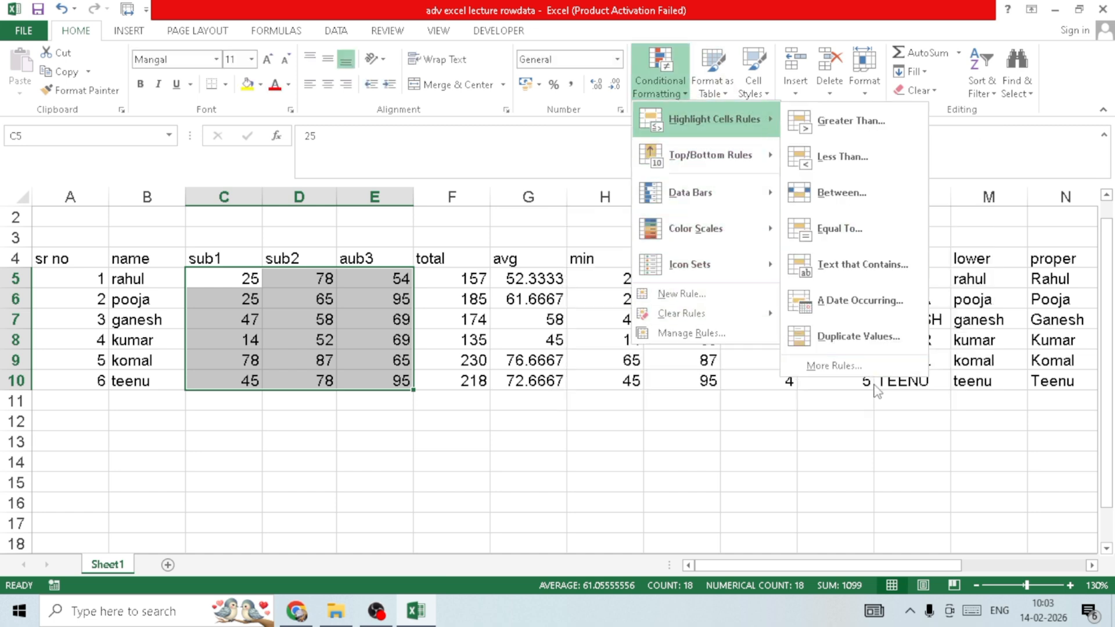
left_click(834, 366)
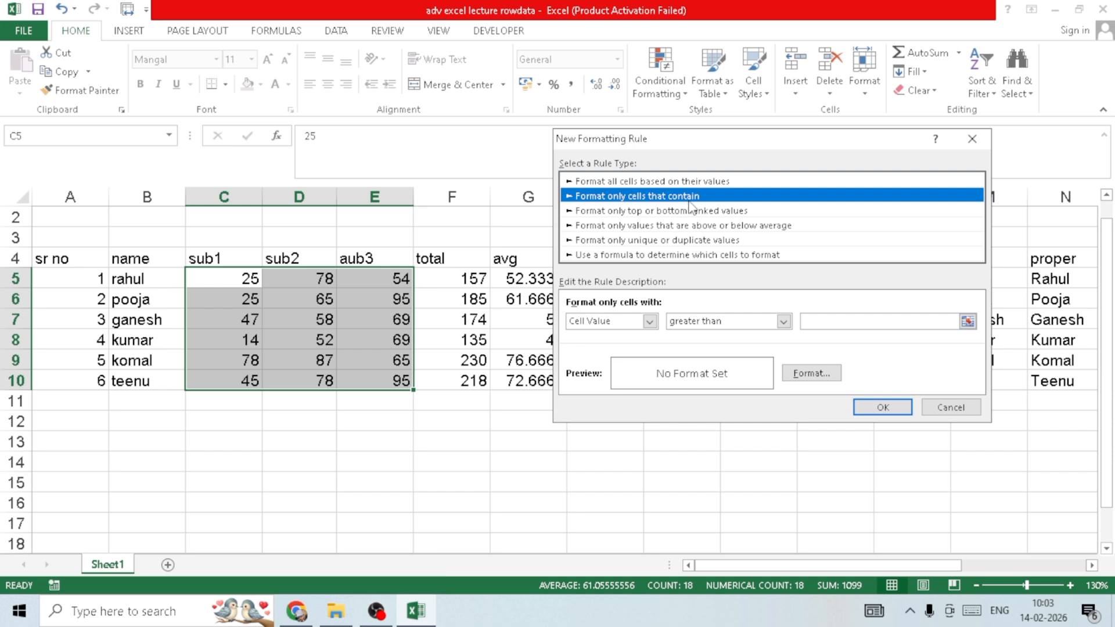
left_click(650, 321)
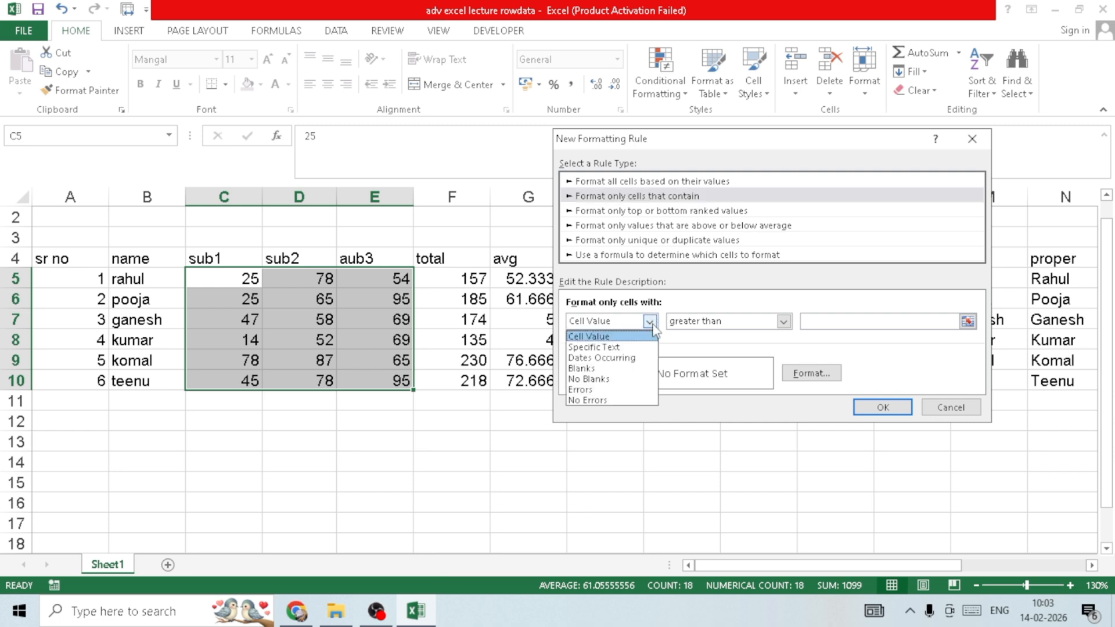
left_click(840, 321)
left_click(839, 321)
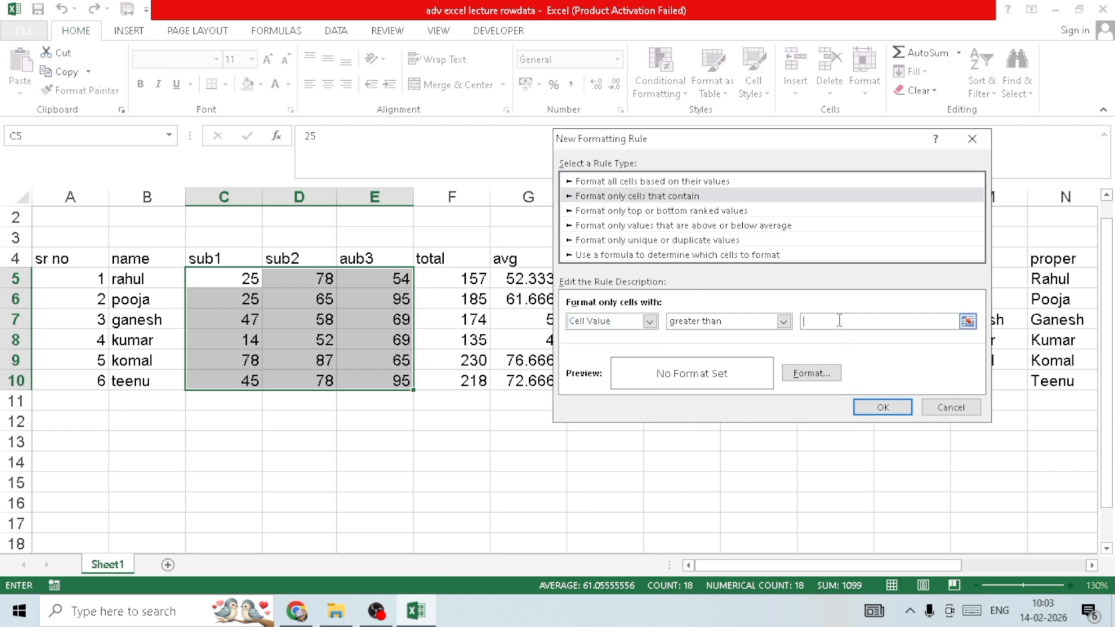
left_click(650, 322)
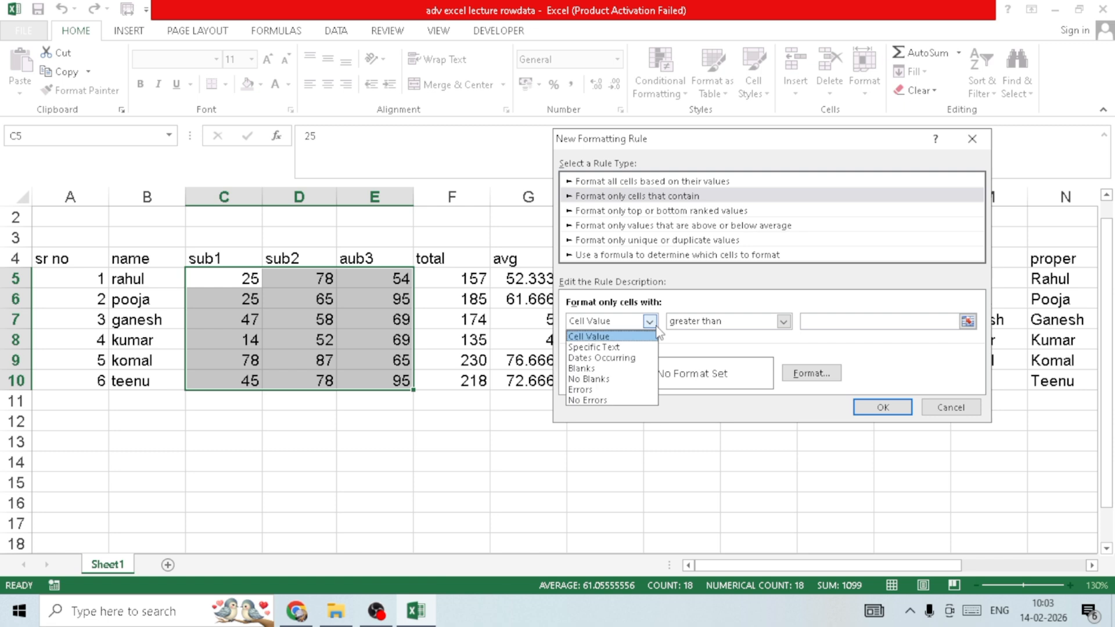
left_click(632, 369)
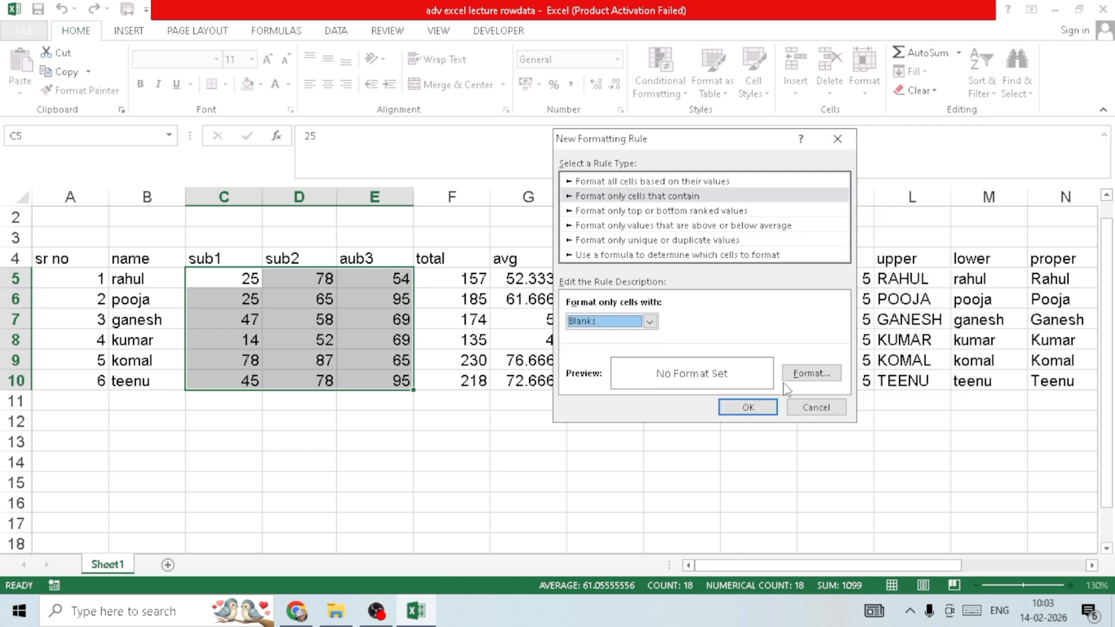
left_click(838, 138)
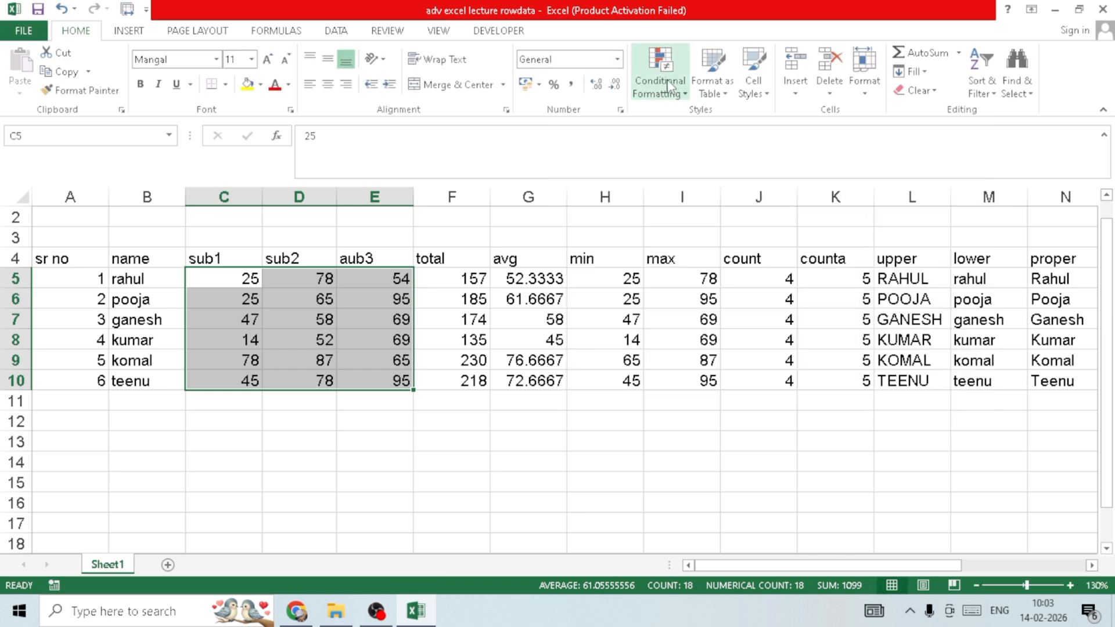
- Try a Top 10 Items rule with Light Red Fill with Dark Red Text on C5:F10 and discard it
left_click(668, 78)
mouse_move(769, 151)
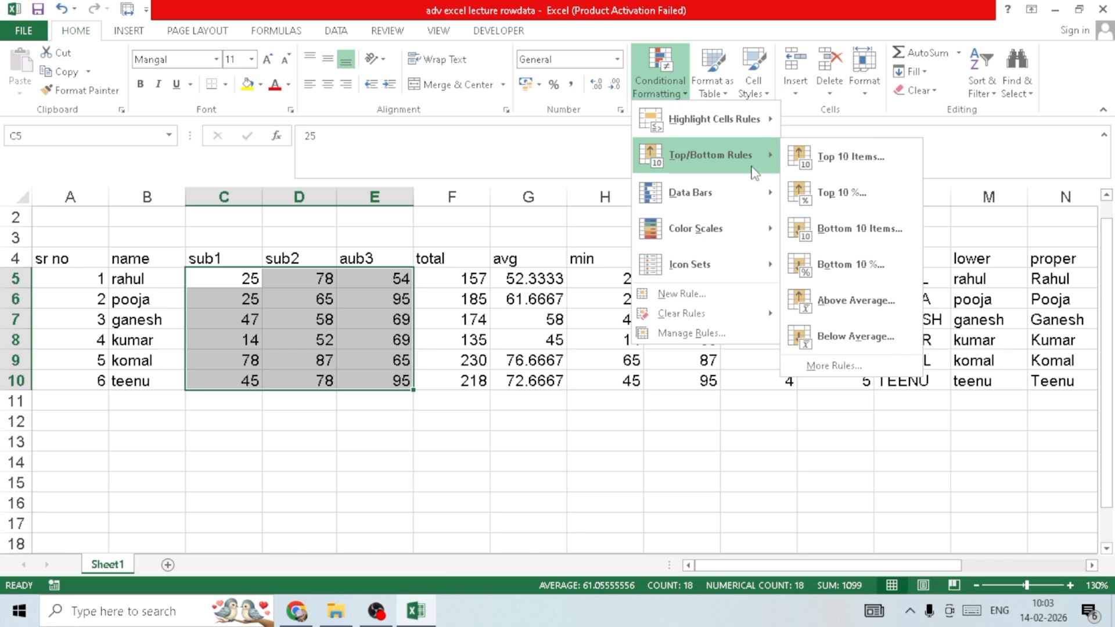
left_click(542, 302)
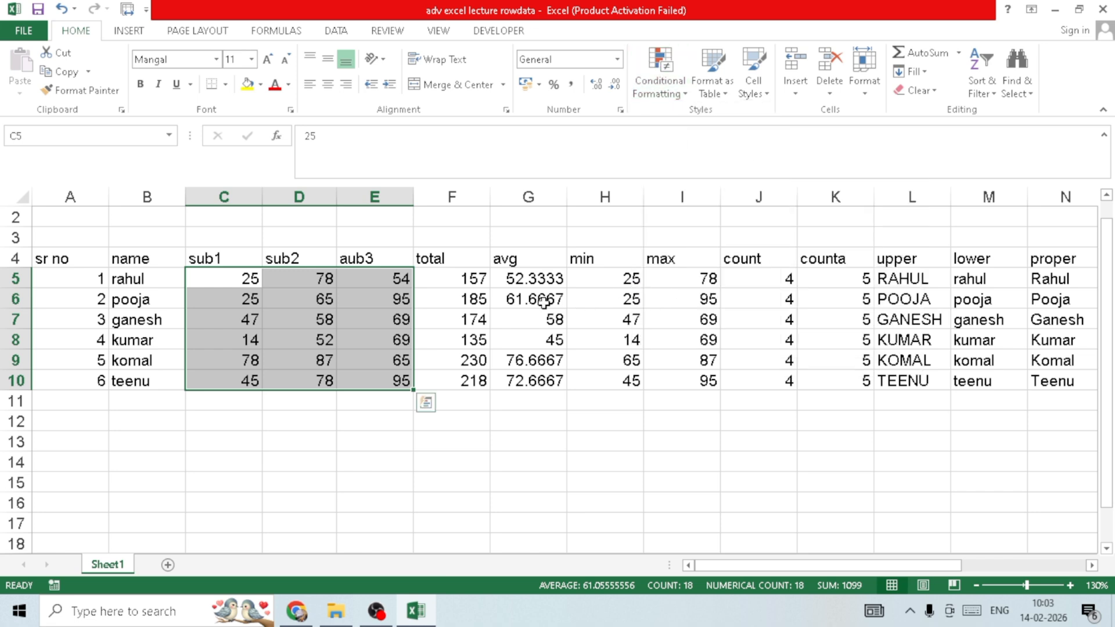
left_click(441, 277)
left_click_drag(244, 276, 480, 381)
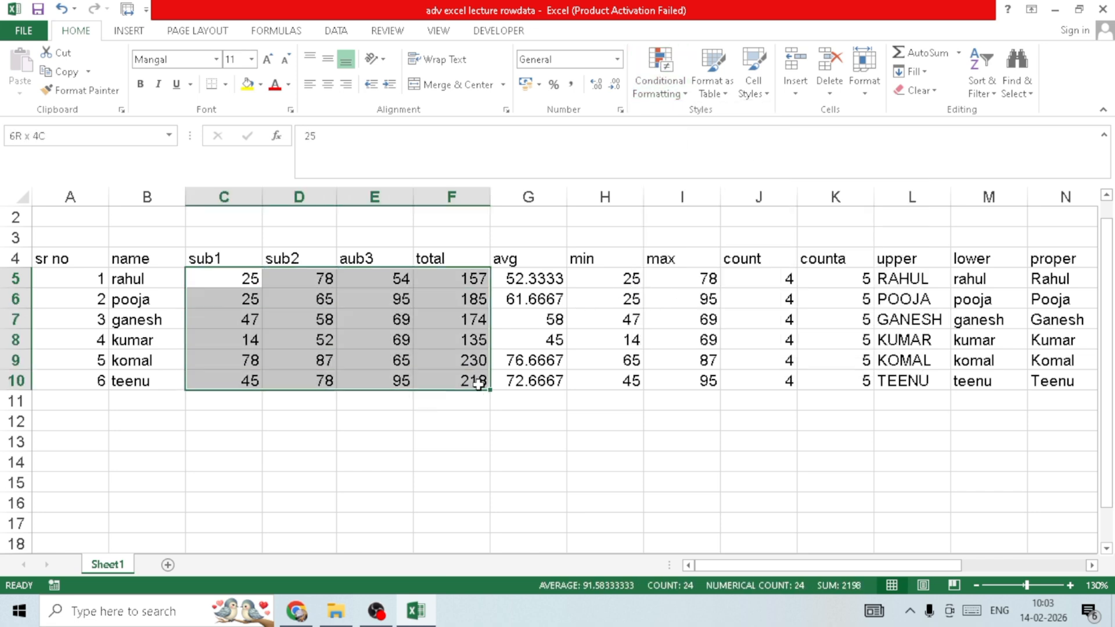
left_click(677, 99)
mouse_move(712, 153)
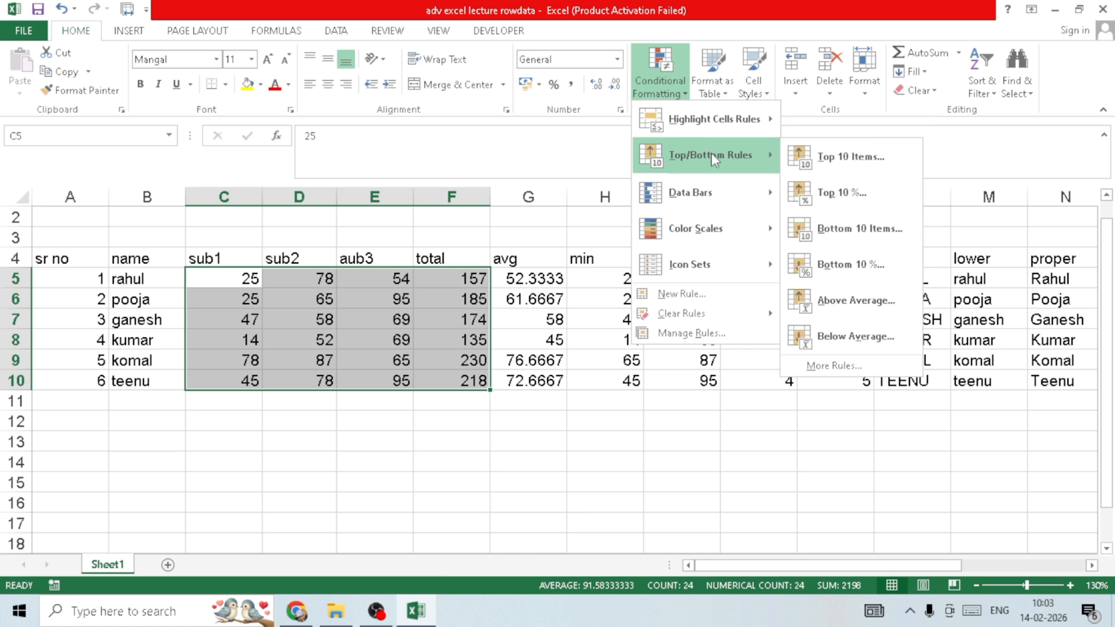
left_click(871, 173)
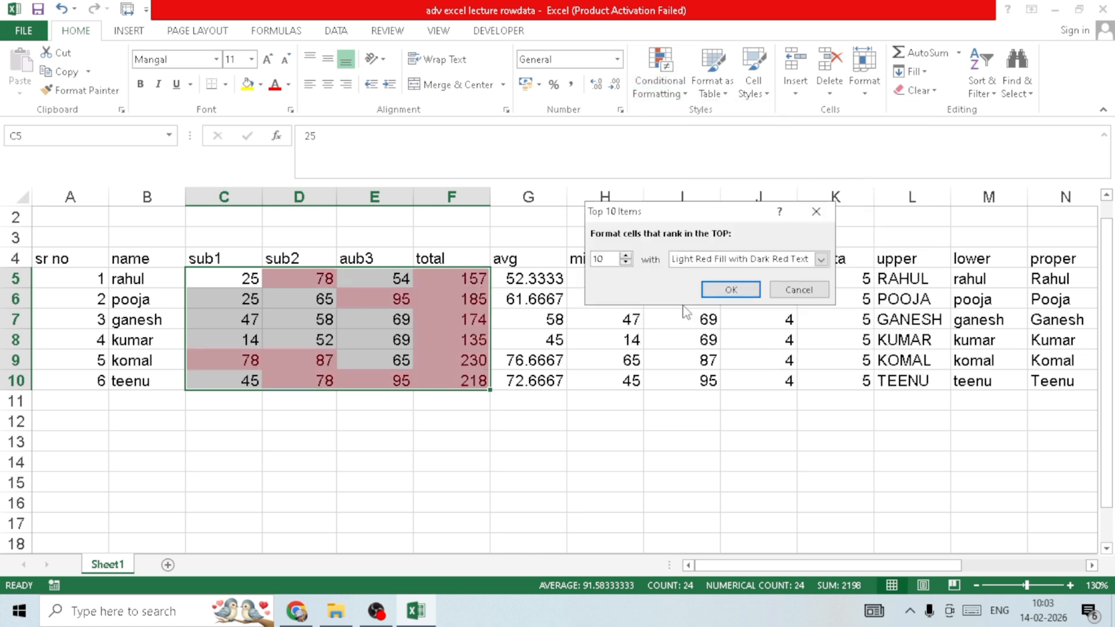
left_click(817, 212)
- Try a Bottom 10% rule with Light Red Fill with Dark Red Text on C5:F10 and discard it
left_click(674, 87)
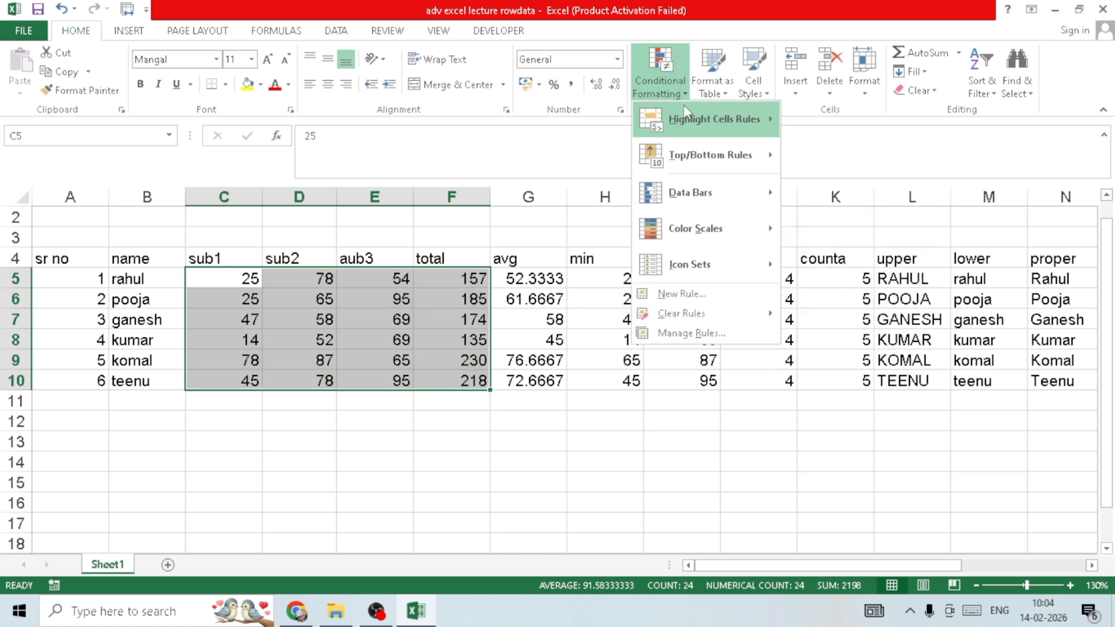
mouse_move(710, 145)
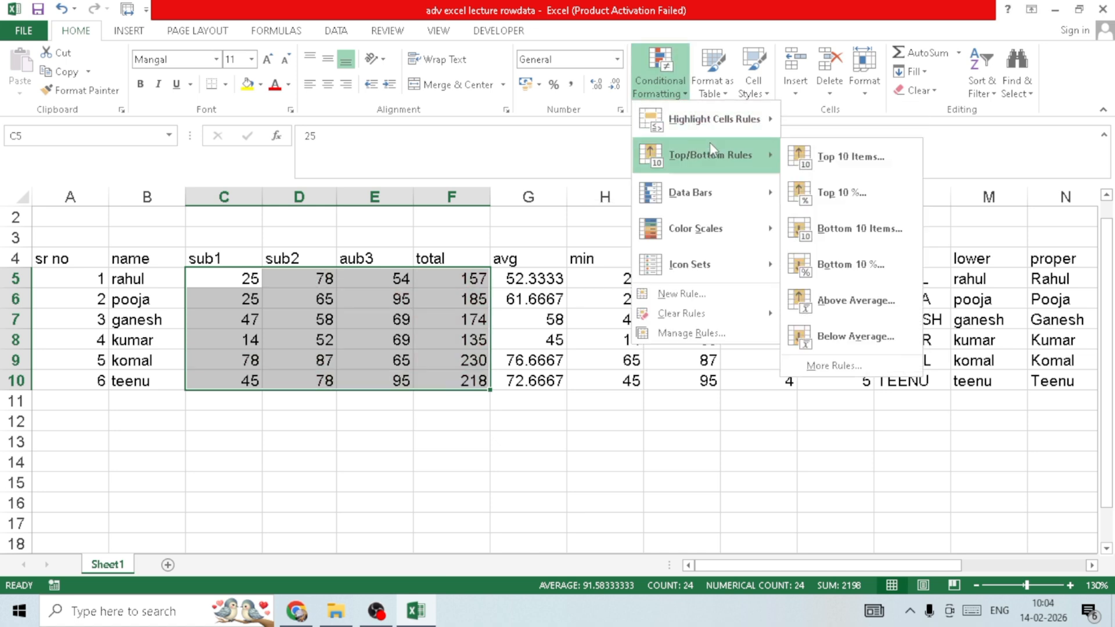
left_click(847, 284)
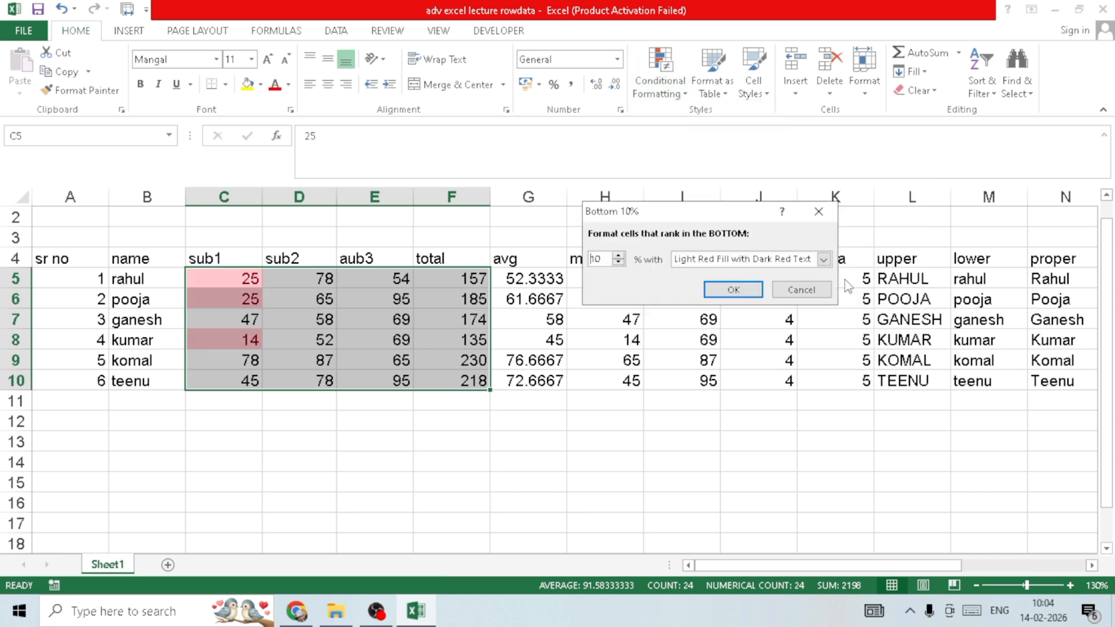
left_click(818, 212)
- Apply blue gradient-fill data bars to the totals in F5:F10
left_click(674, 88)
mouse_move(743, 145)
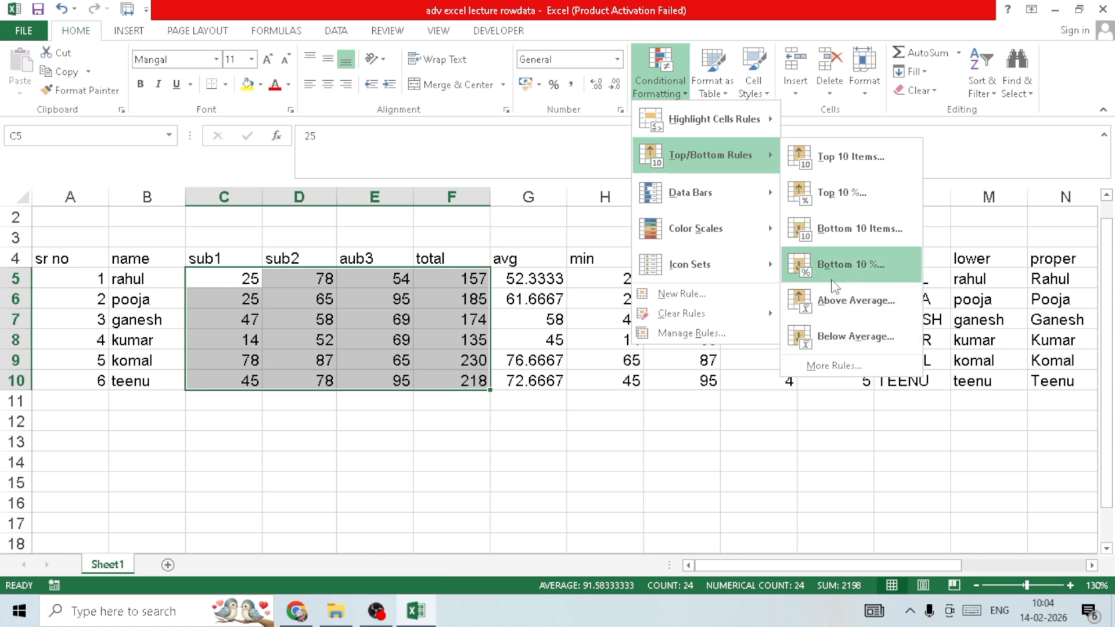
mouse_move(719, 206)
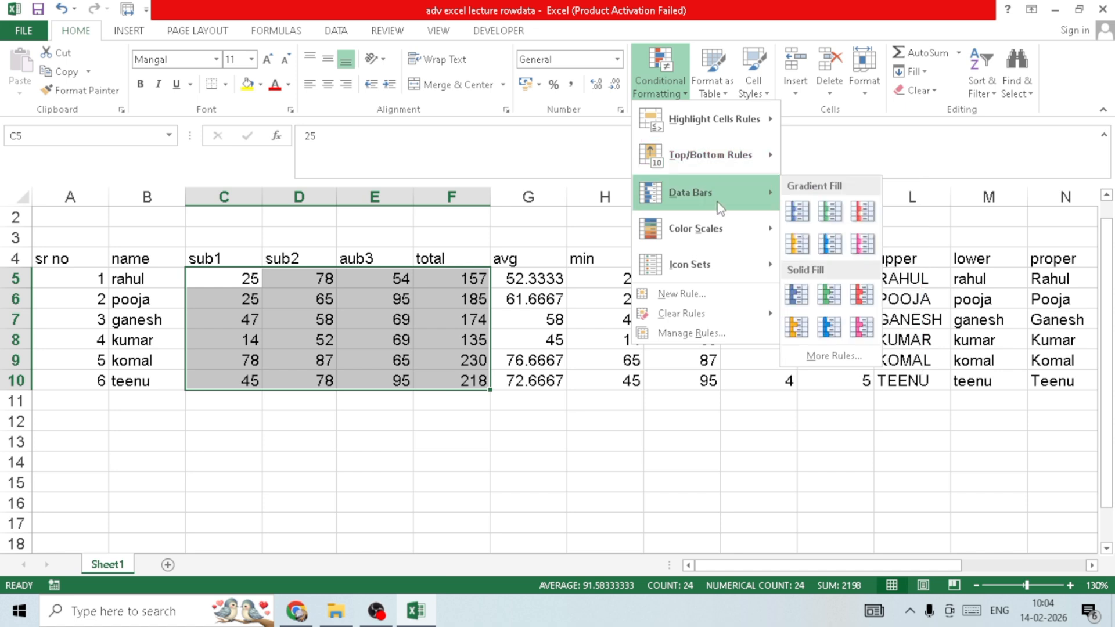
left_click(559, 349)
left_click(552, 321)
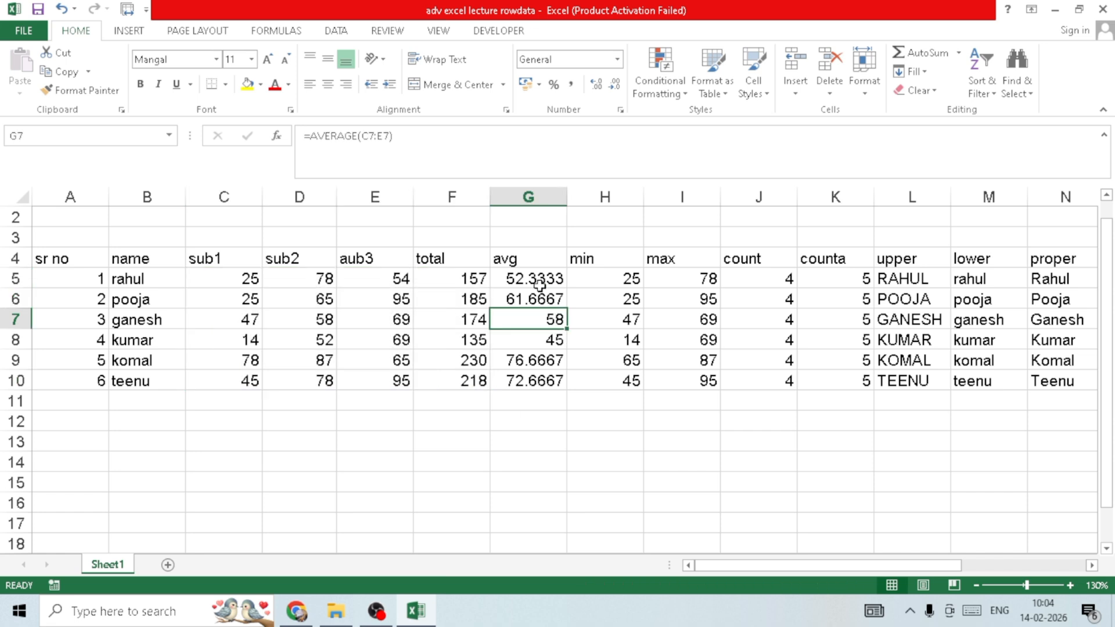
left_click_drag(473, 279, 487, 380)
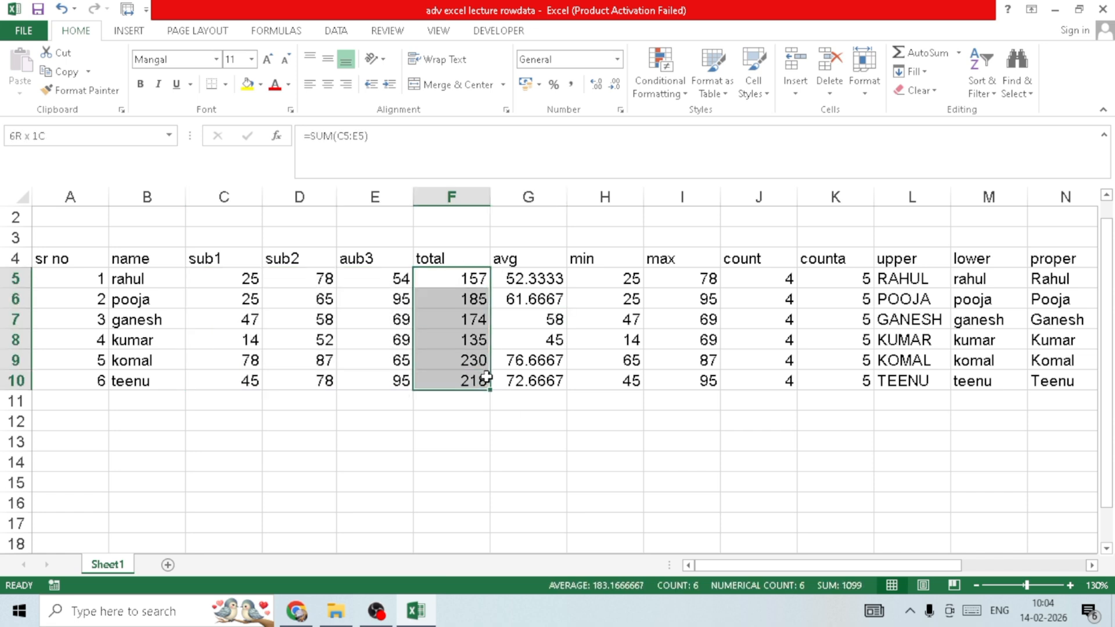
left_click(681, 93)
mouse_move(715, 193)
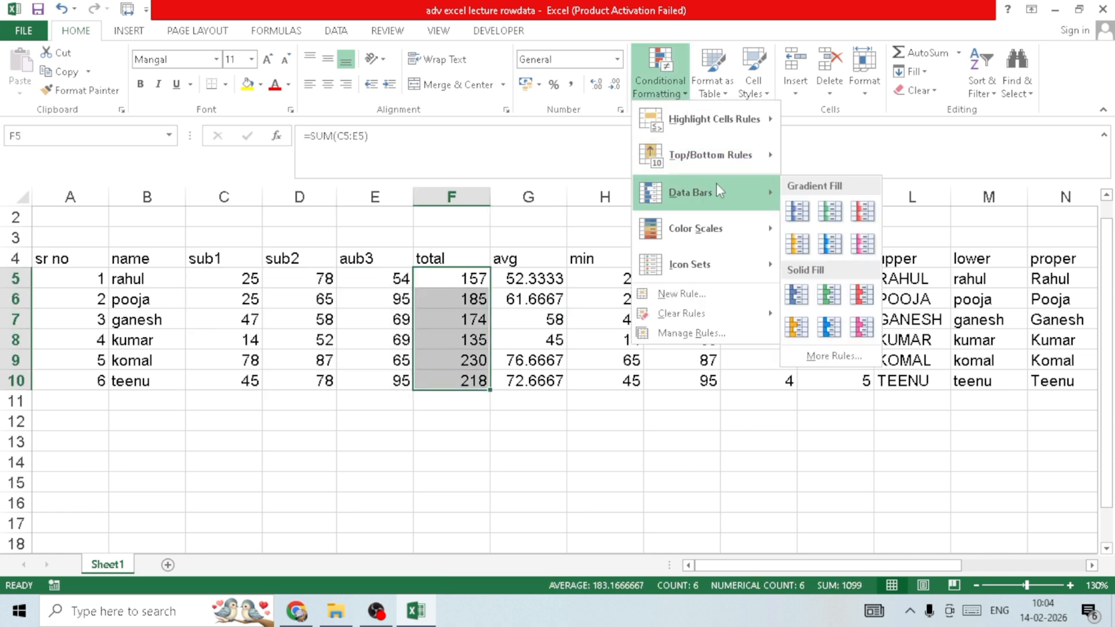
left_click(796, 210)
left_click(703, 260)
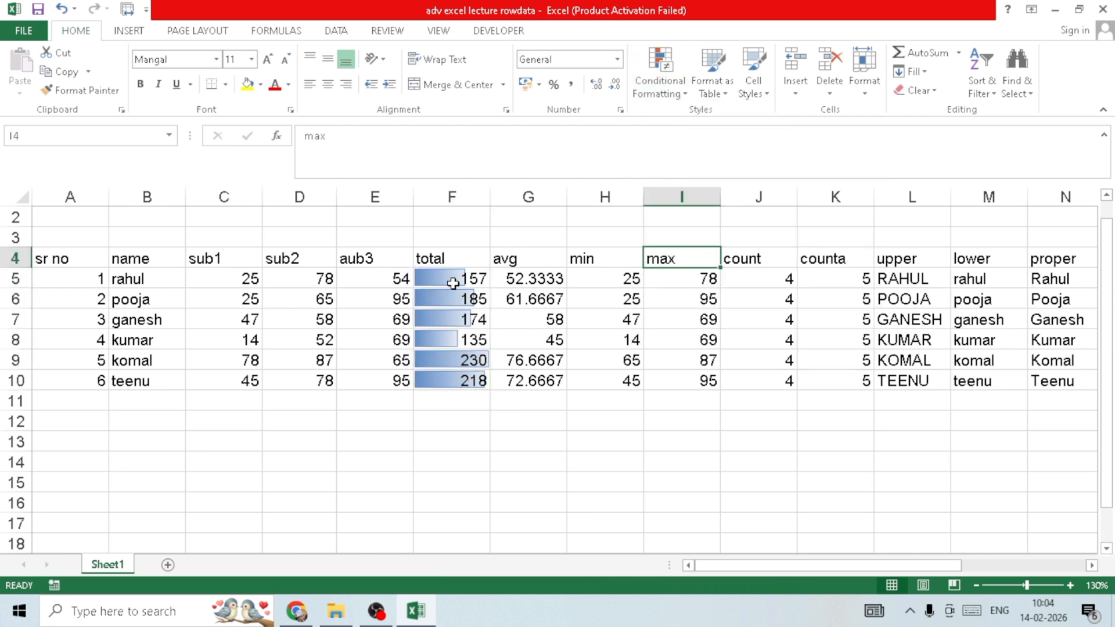
- Compare the data bar lengths with the totals in F5:F10
left_click(460, 279)
left_click(479, 341)
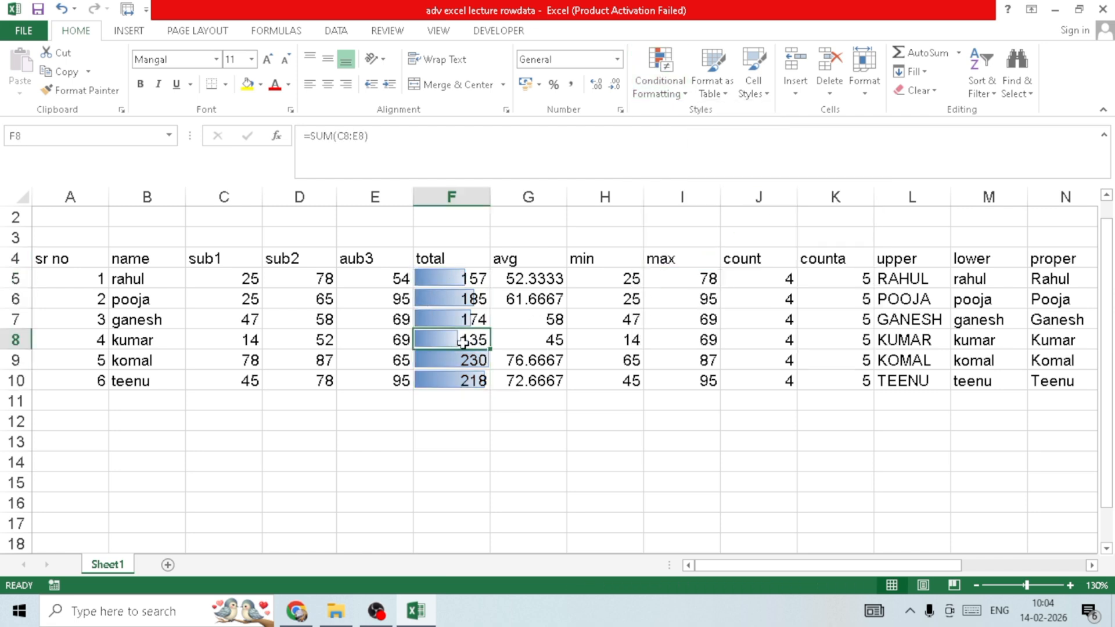
left_click_drag(463, 286, 460, 378)
left_click(456, 363)
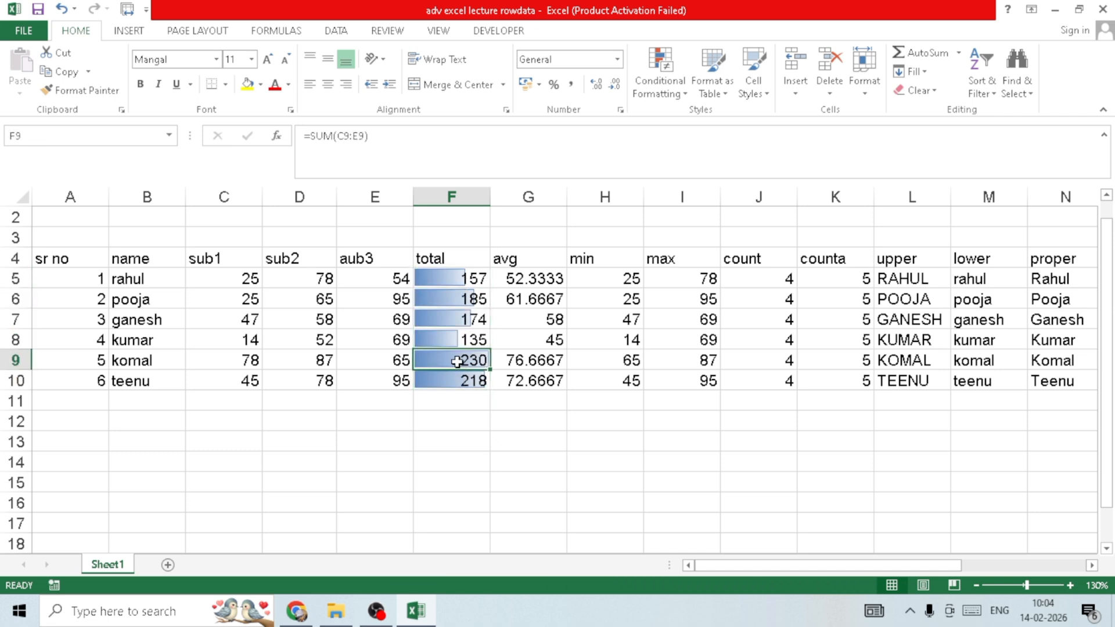
left_click(473, 277)
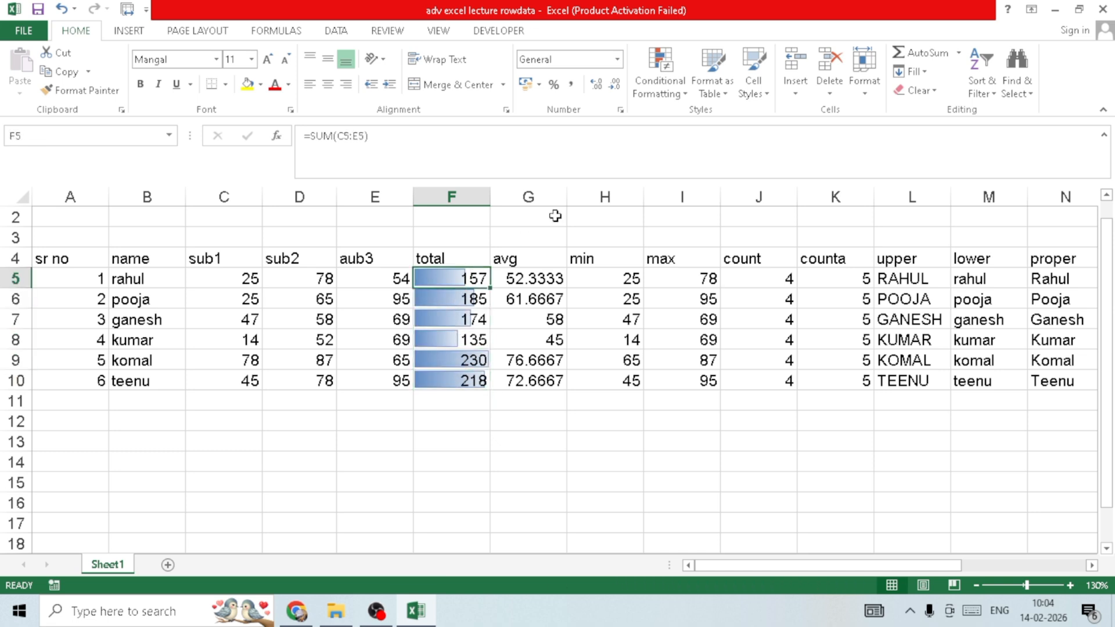
- Apply the Green-Yellow-Red color scale to the subject marks in C5:E10 and compare the shading of similar marks
left_click(655, 87)
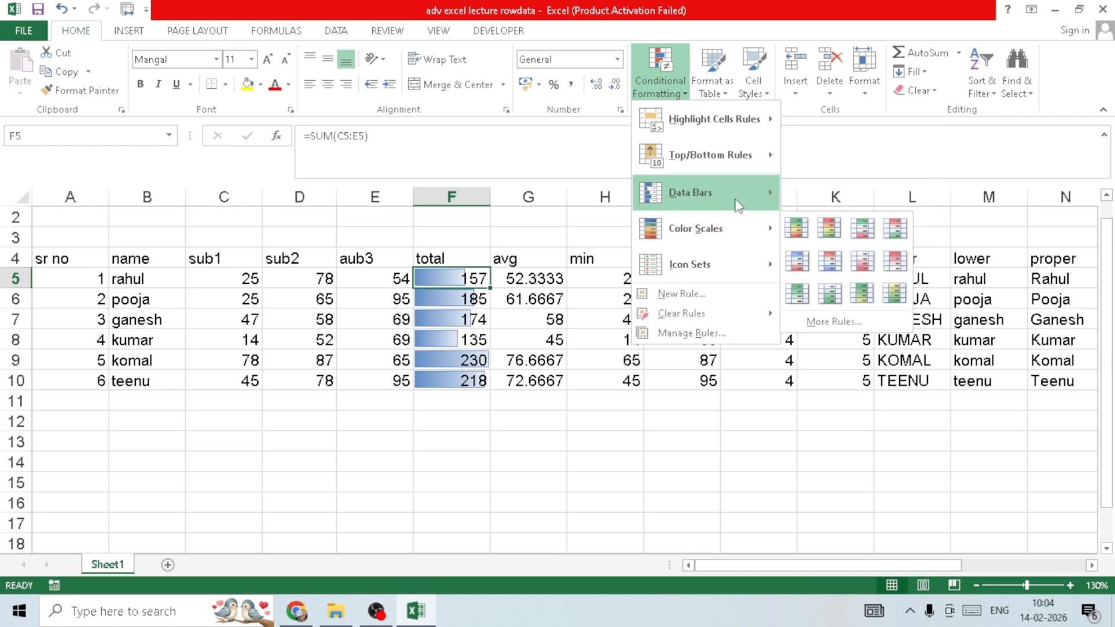
mouse_move(737, 204)
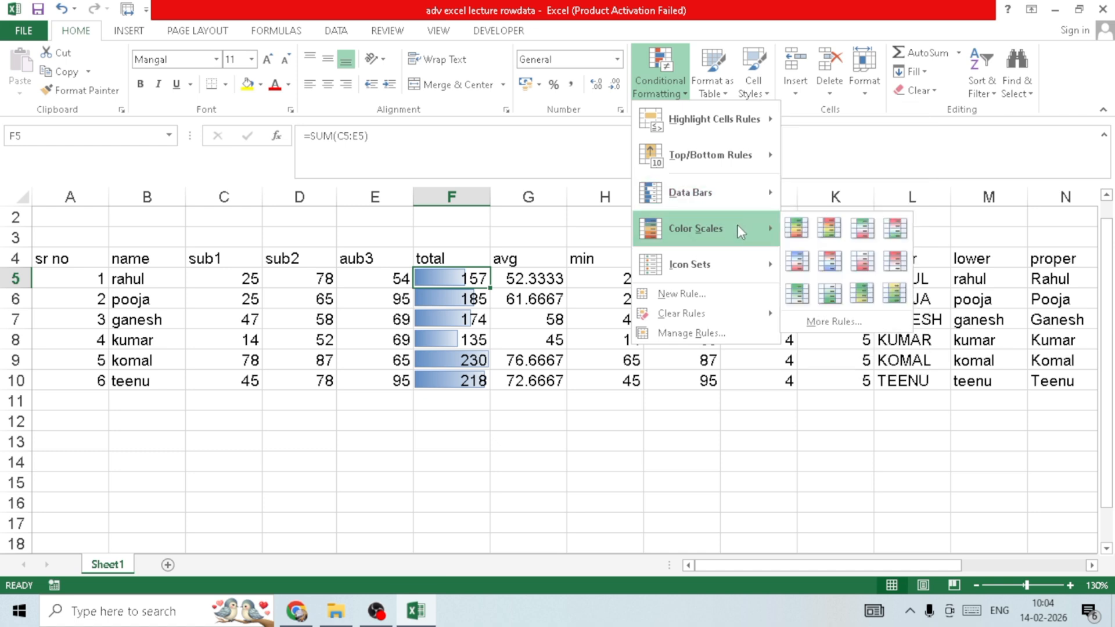
left_click(294, 299)
left_click_drag(258, 283, 383, 380)
left_click(639, 83)
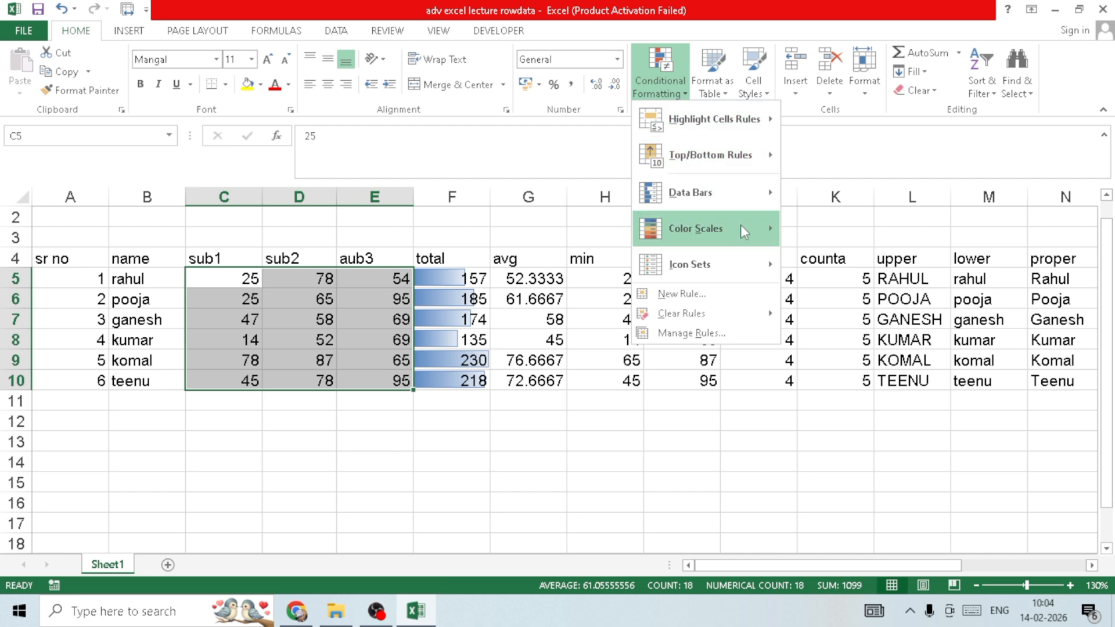
mouse_move(740, 228)
left_click(386, 232)
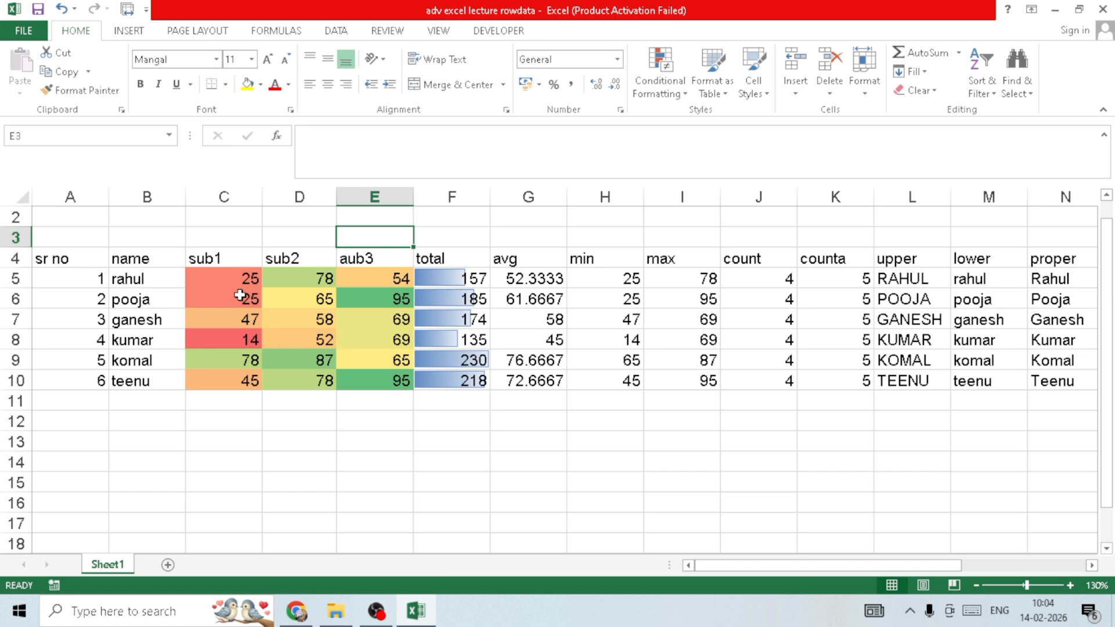
left_click_drag(243, 280, 249, 299)
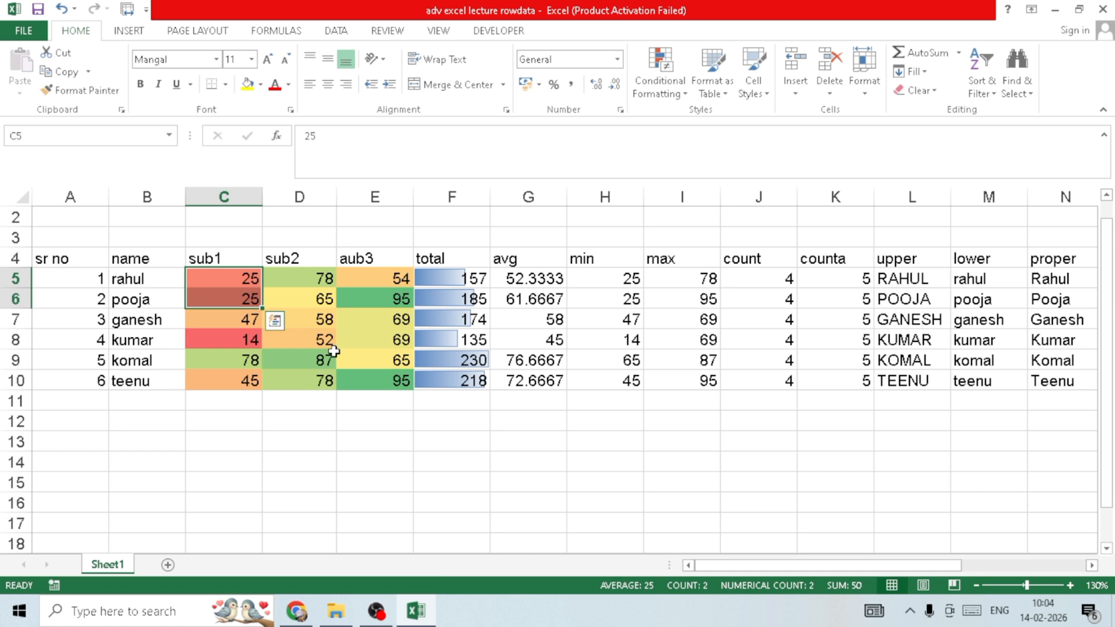
left_click(316, 323)
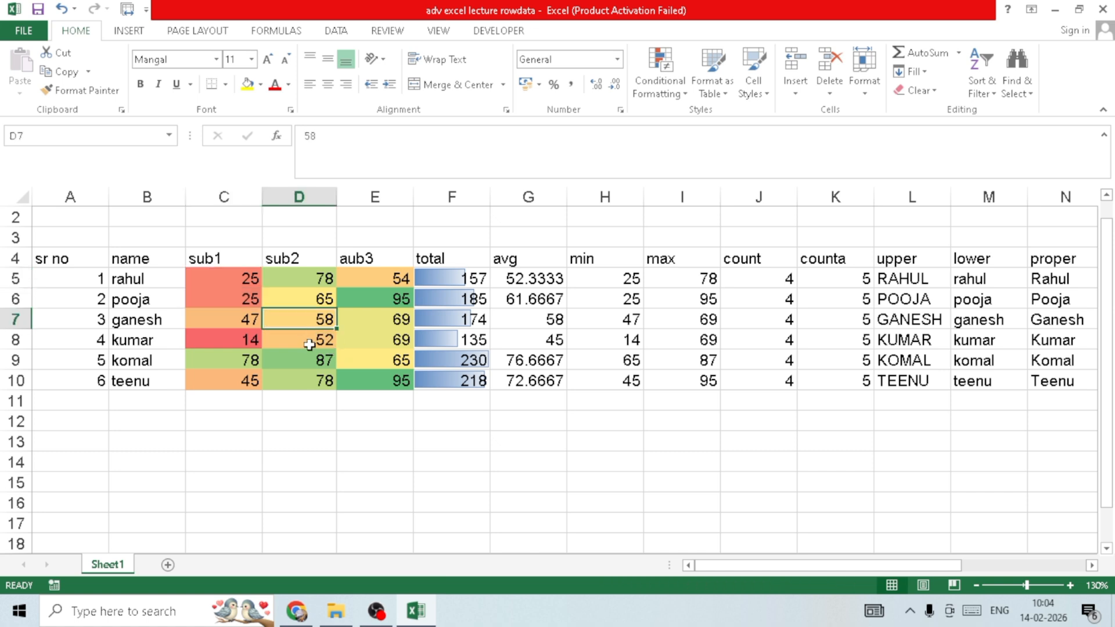
left_click(307, 342)
left_click_drag(311, 321, 317, 336)
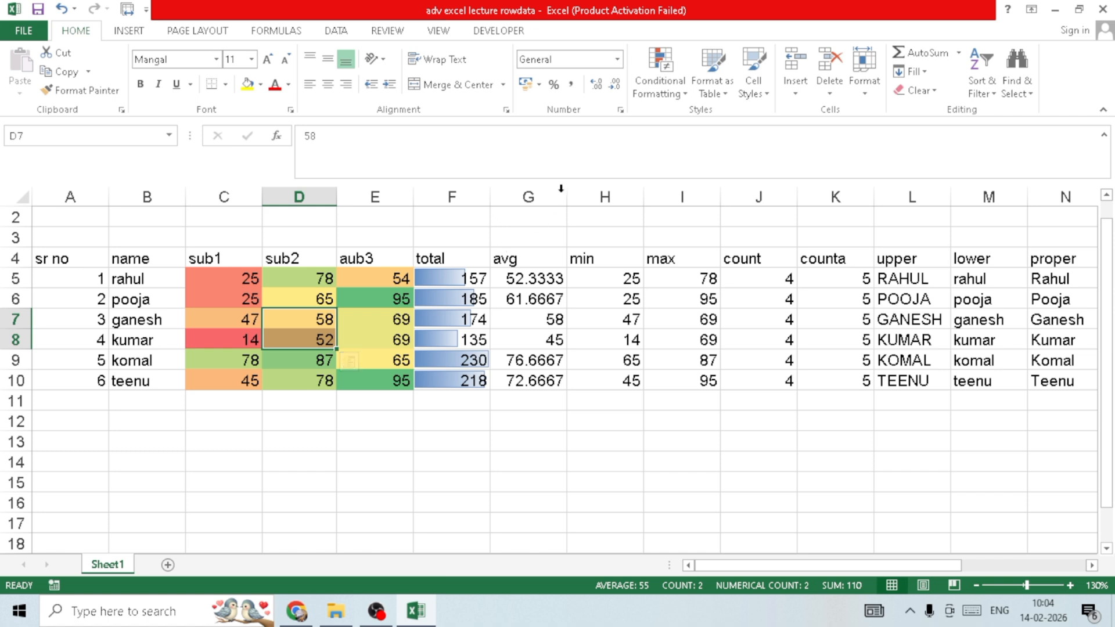
- Apply the four-bar ratings icon set to the averages in G5:G10
left_click(662, 81)
mouse_move(735, 230)
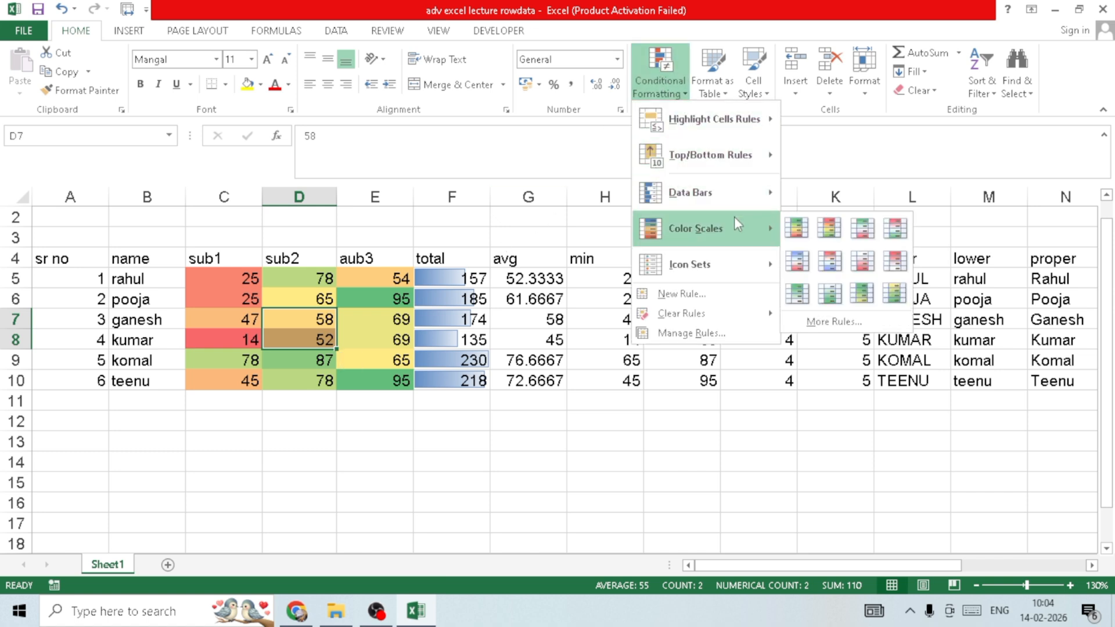
mouse_move(733, 273)
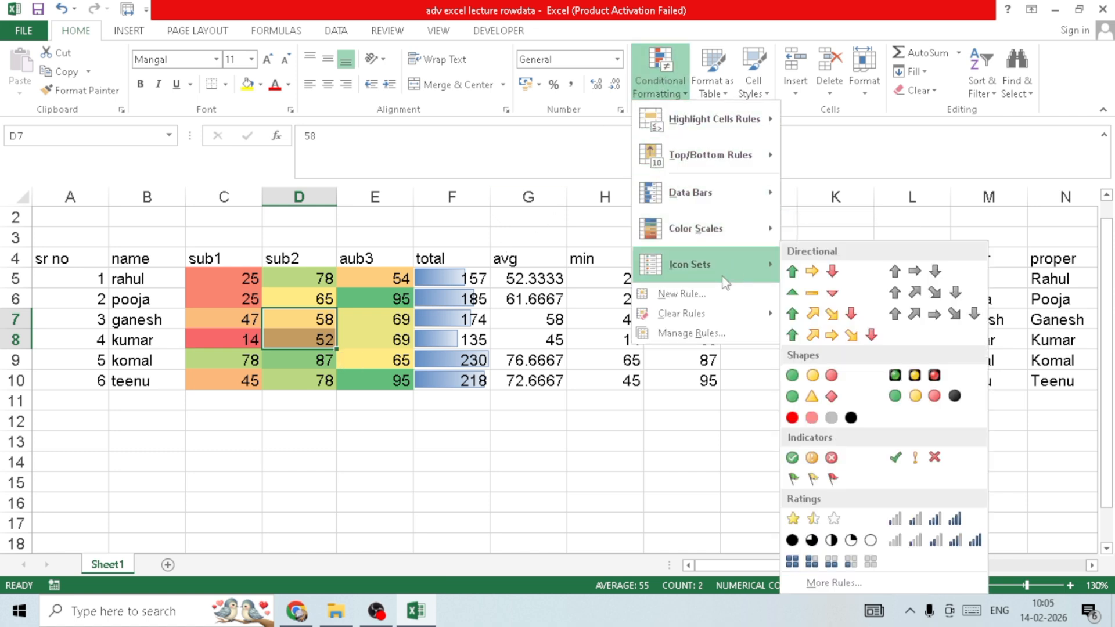
left_click(462, 375)
left_click_drag(459, 281, 460, 381)
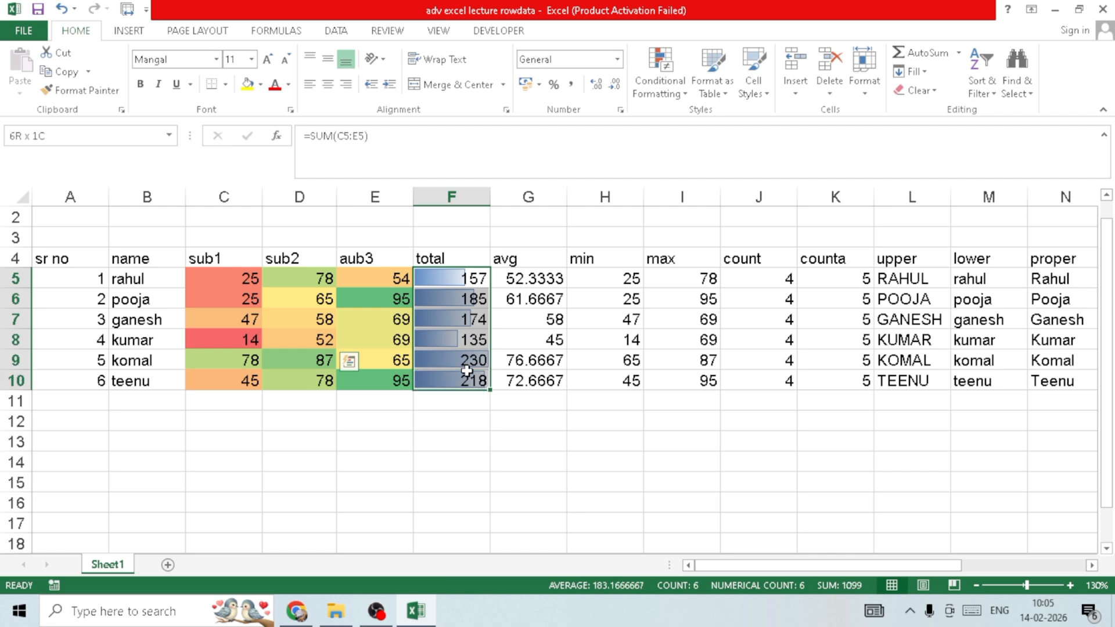
left_click_drag(539, 281, 535, 381)
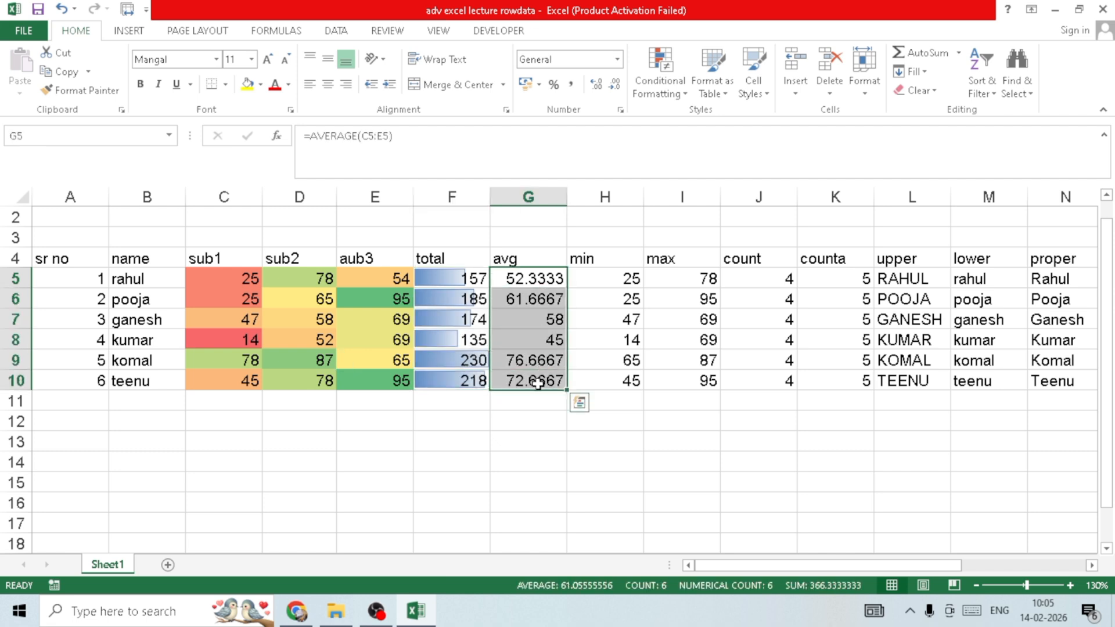
left_click(658, 82)
mouse_move(696, 259)
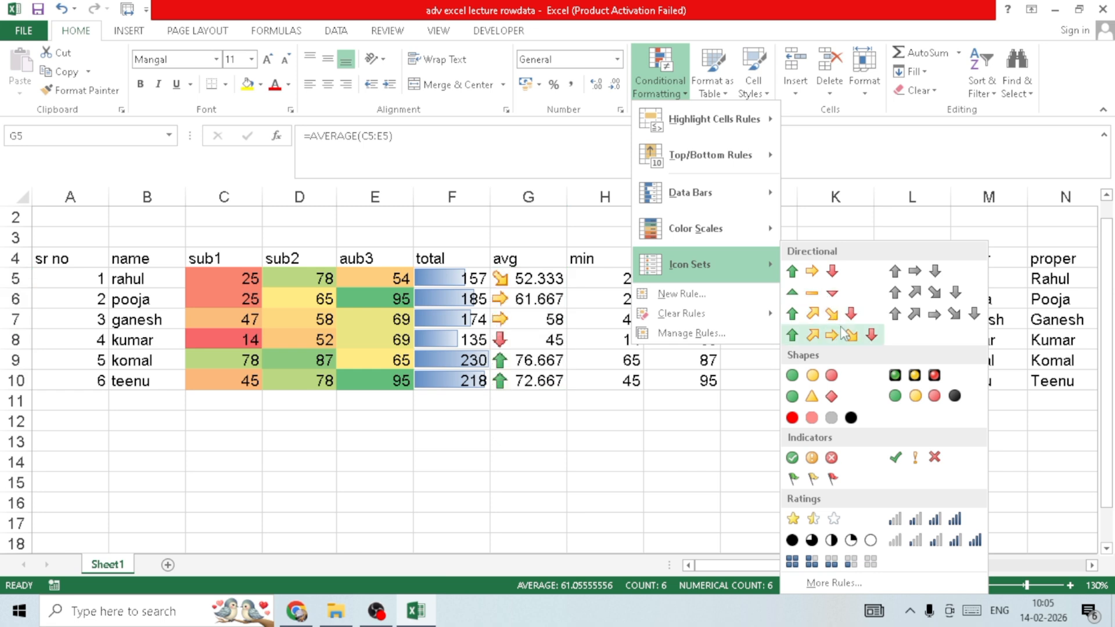
left_click(923, 519)
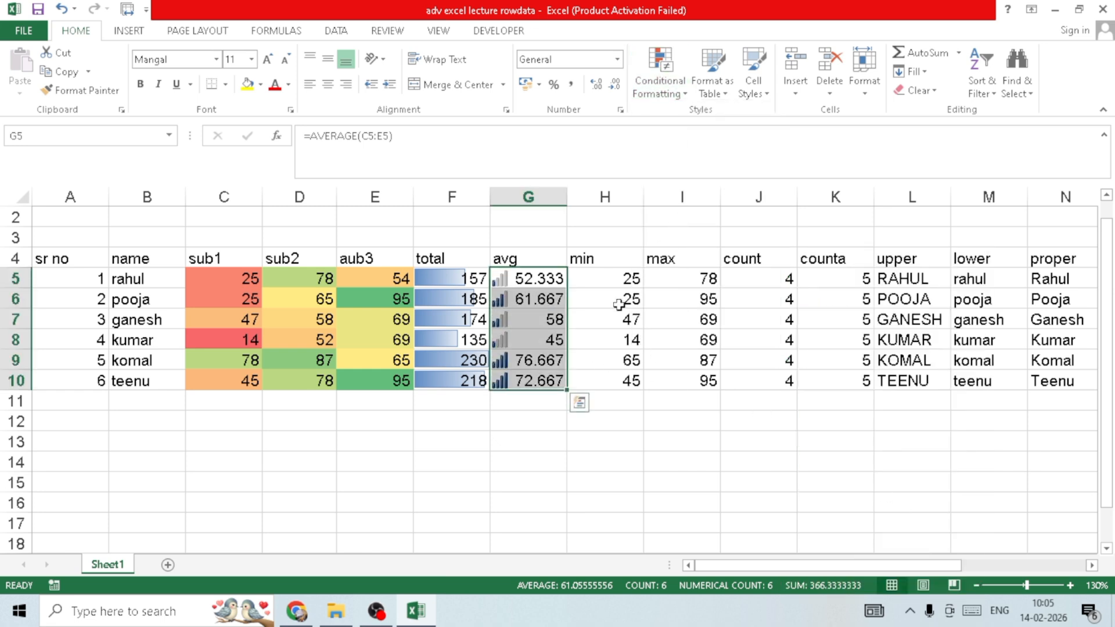
- Compare the rating icons of the highest and lowest averages in G7:G10
left_click(521, 376)
left_click(522, 367)
left_click(521, 377)
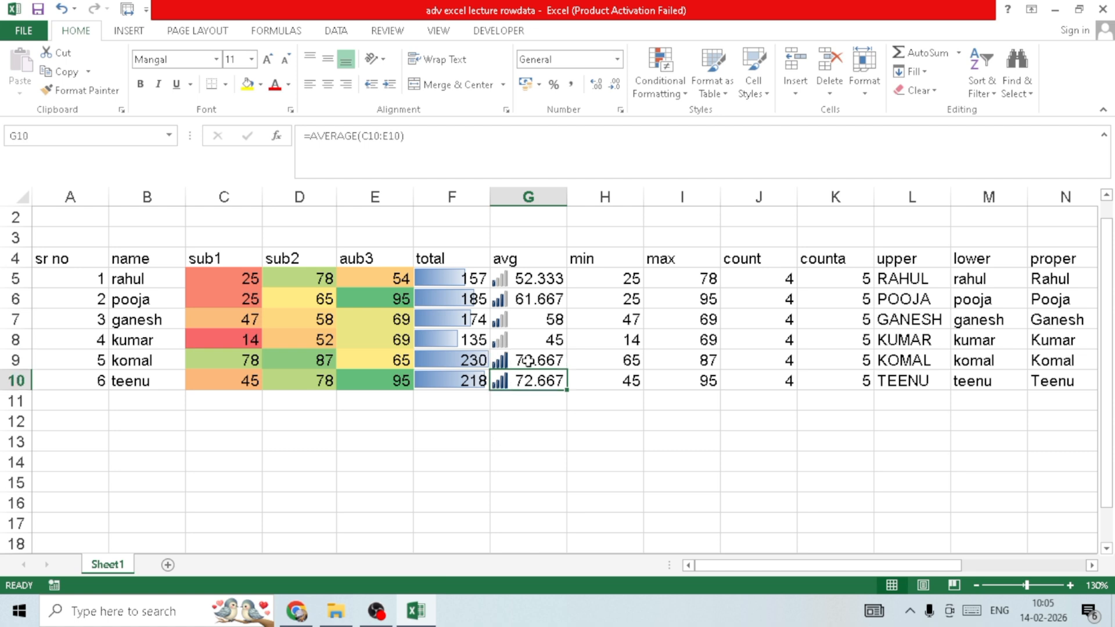
left_click(525, 368)
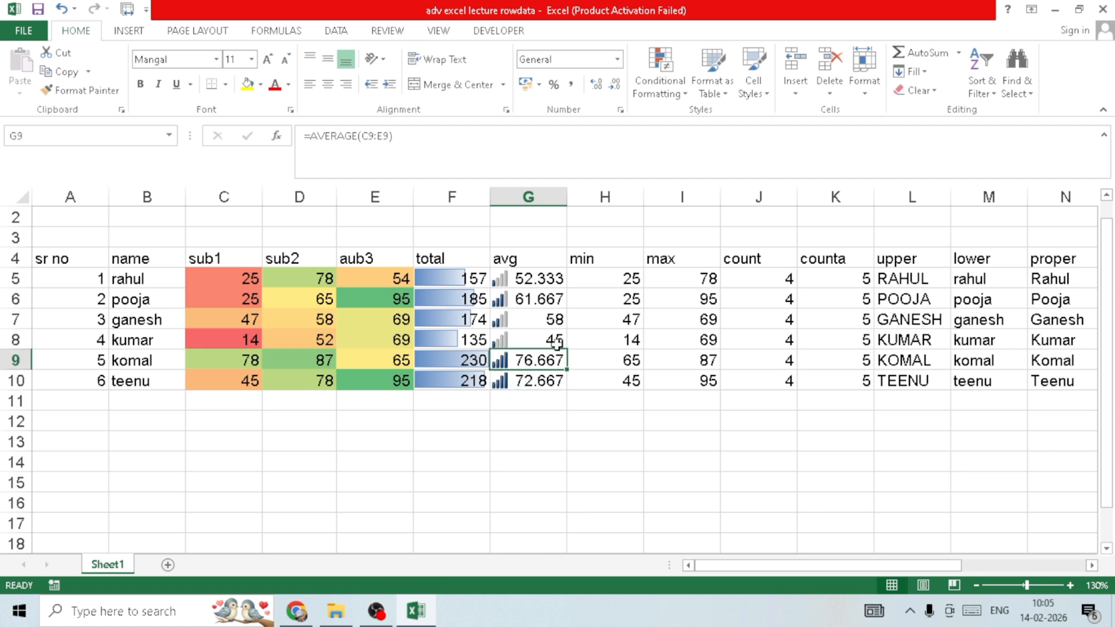
left_click(540, 321)
left_click(533, 342)
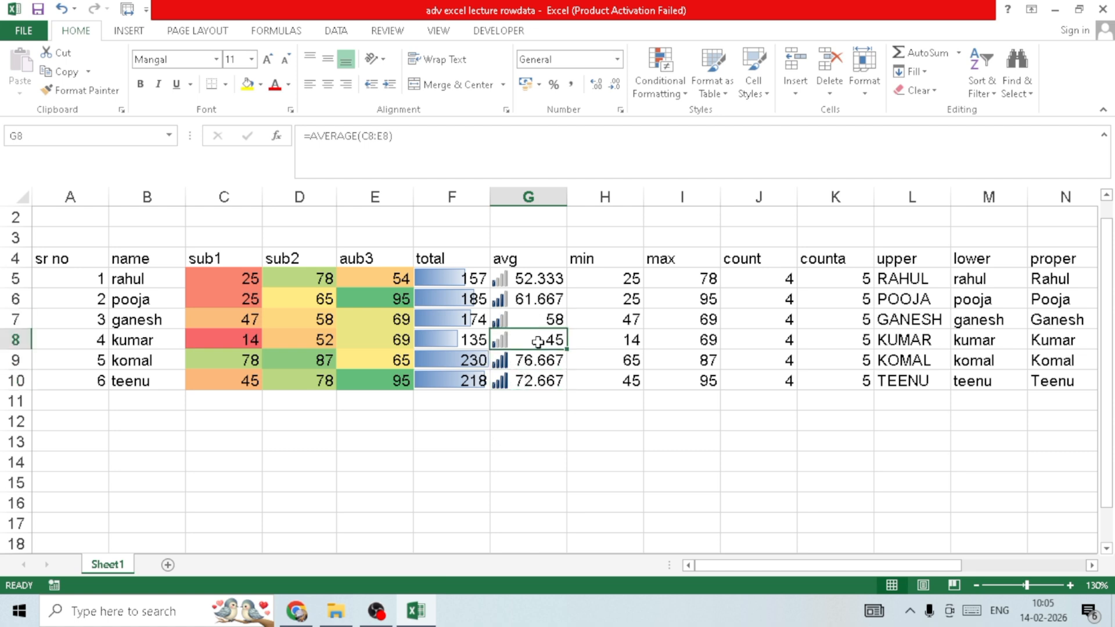
- Undo the icon set on the averages and the color scale on the subject marks
left_click(661, 75)
left_click(839, 338)
left_click(665, 272)
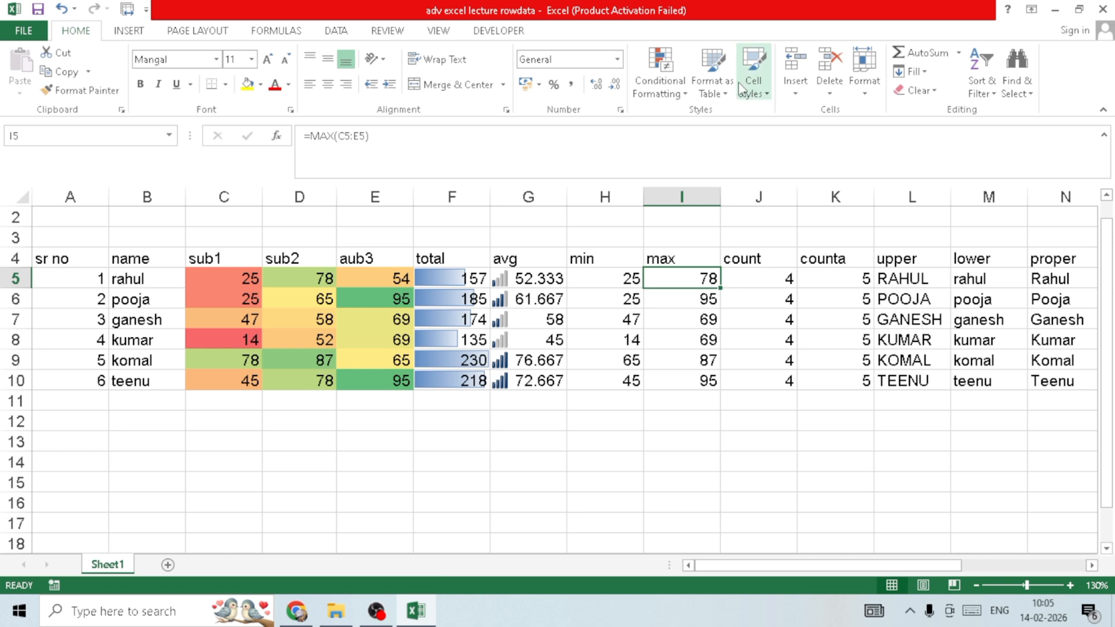
key("ctrl+z")
key("ctrl+z")
key("ctrl+z")
key("ctrl+z")
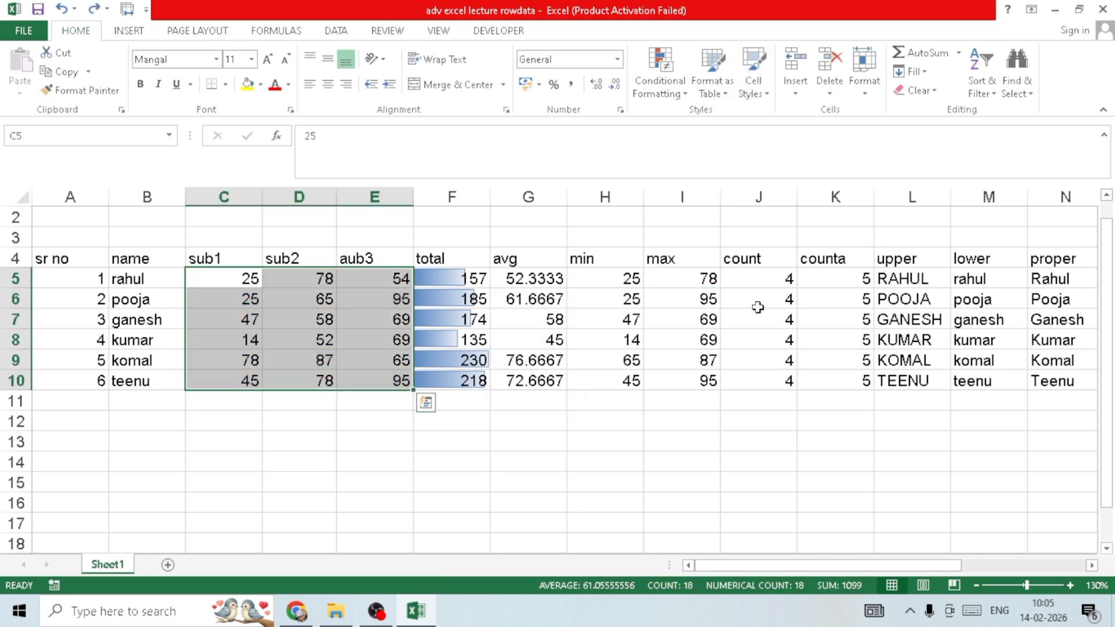
- Format the marks data in A4:R10 as a table with headers, using the black-header medium style with grey banded rows
left_click(166, 317)
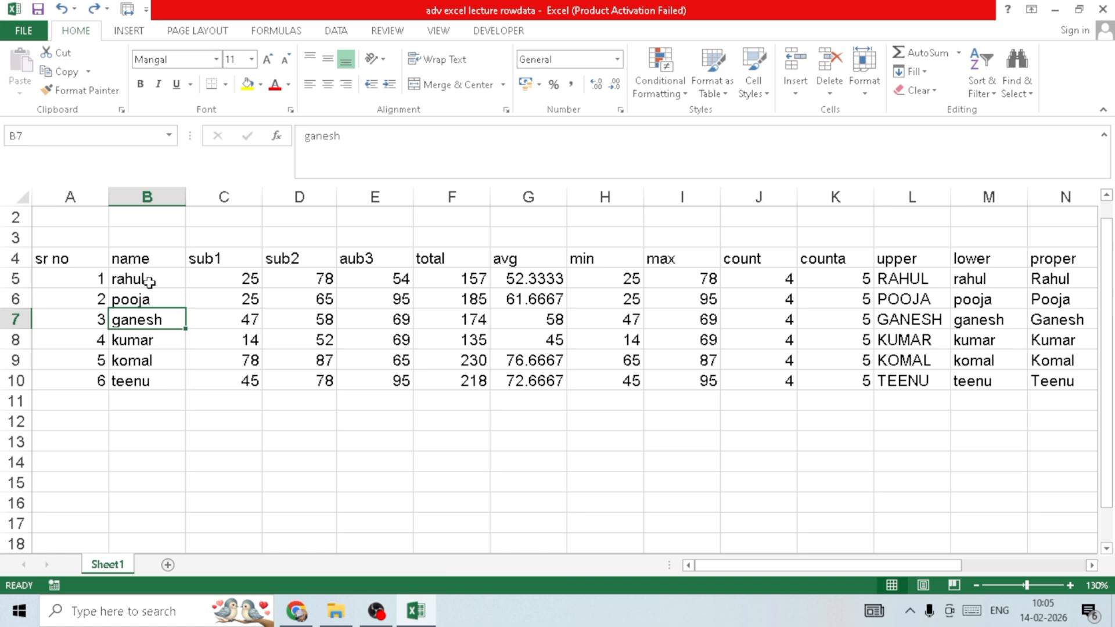
key("ctrl+a")
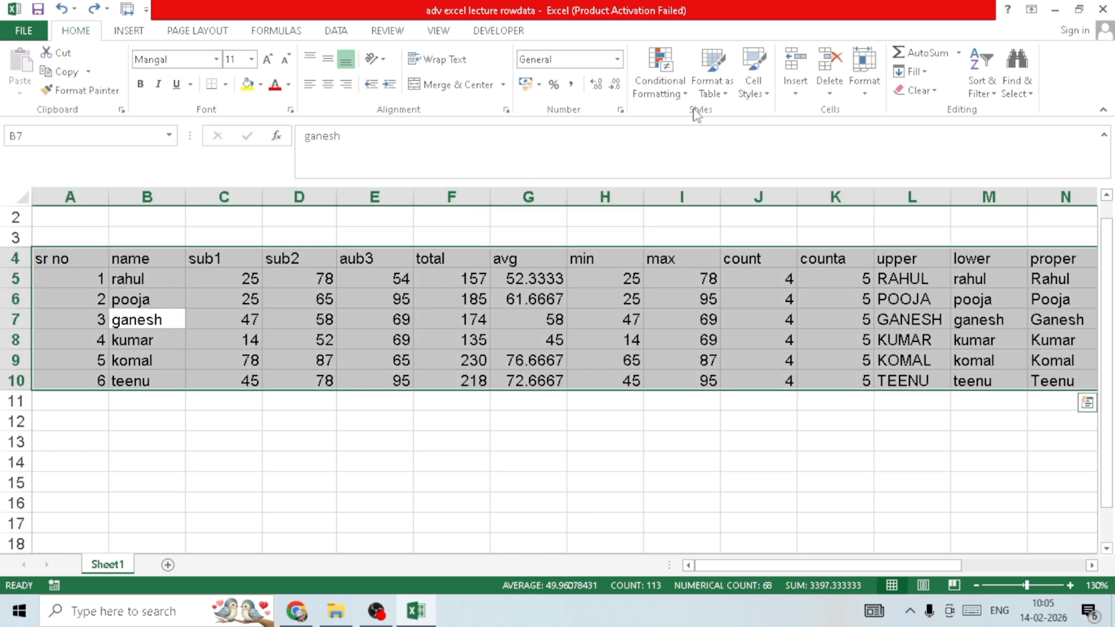
left_click(722, 94)
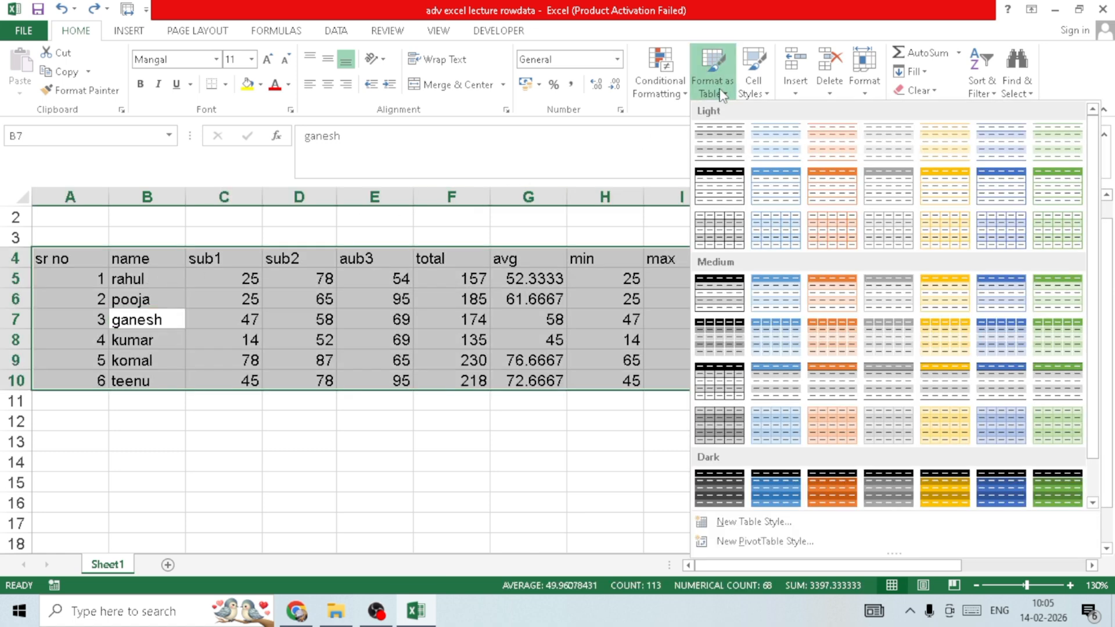
left_click(737, 384)
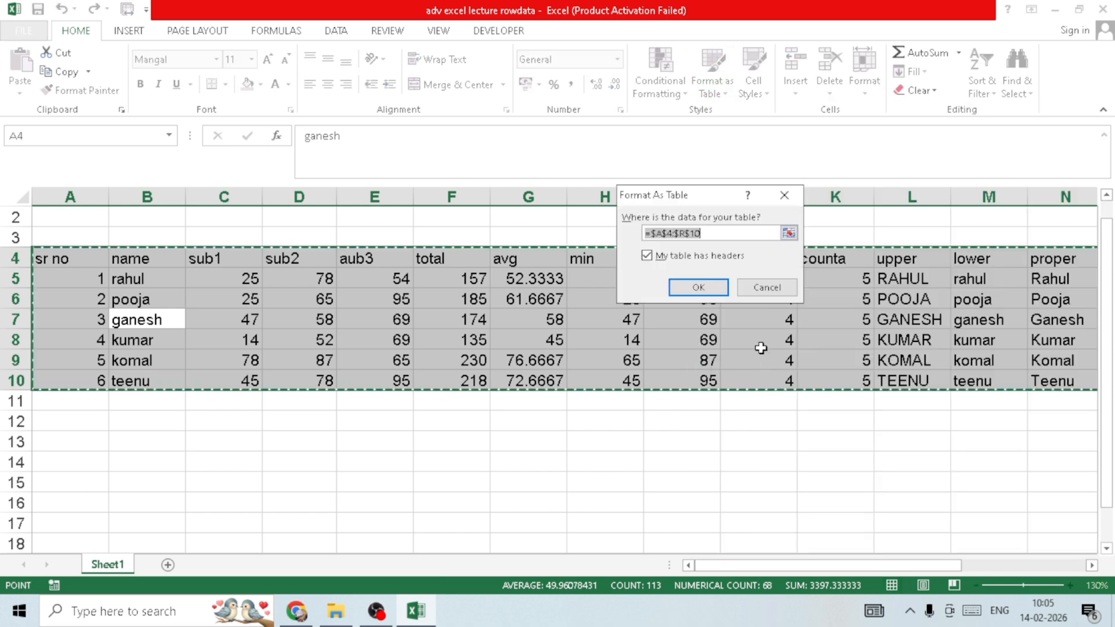
left_click(699, 287)
- Examine the banded formatting of the new table across the marks, total, average, min, max and text-case columns
left_click(511, 295)
left_click(458, 317)
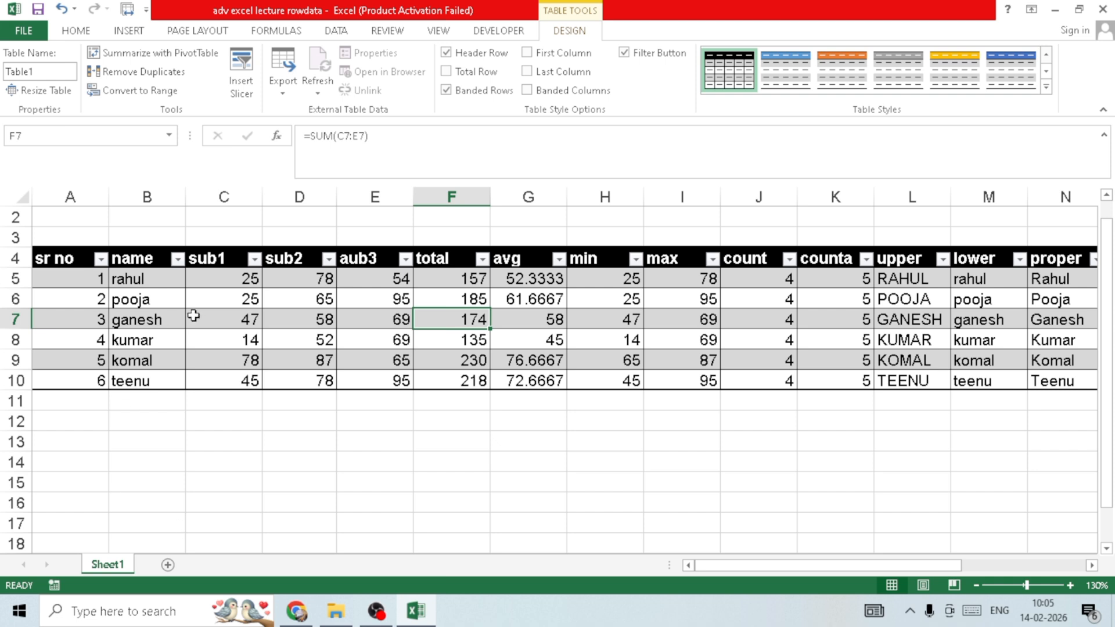
left_click_drag(155, 279, 489, 353)
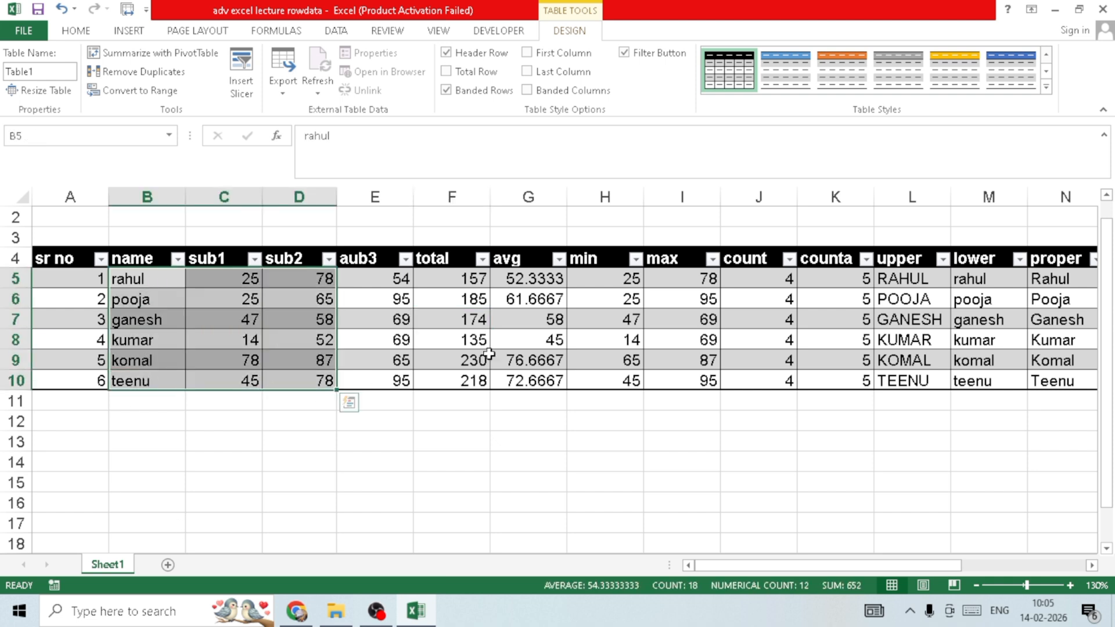
left_click(488, 354)
left_click_drag(469, 282, 467, 319)
left_click_drag(523, 301, 521, 319)
left_click_drag(610, 321, 682, 355)
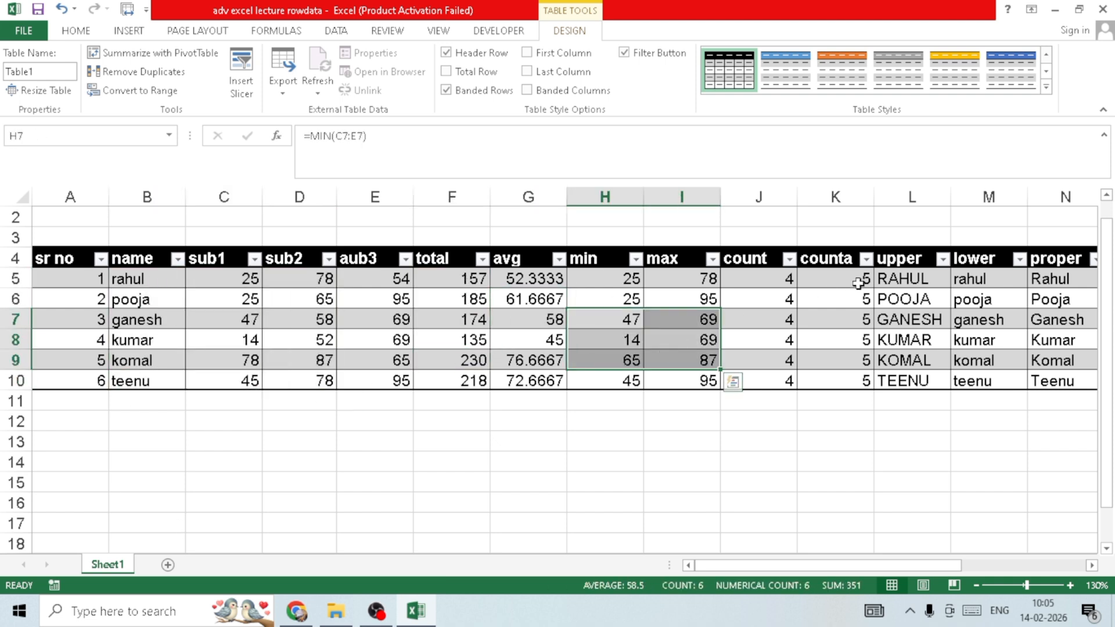
left_click_drag(909, 299, 928, 339)
left_click(966, 316)
- Start a new record directly below the table in row 11 with serial number 7 and the student's name
left_click(74, 396)
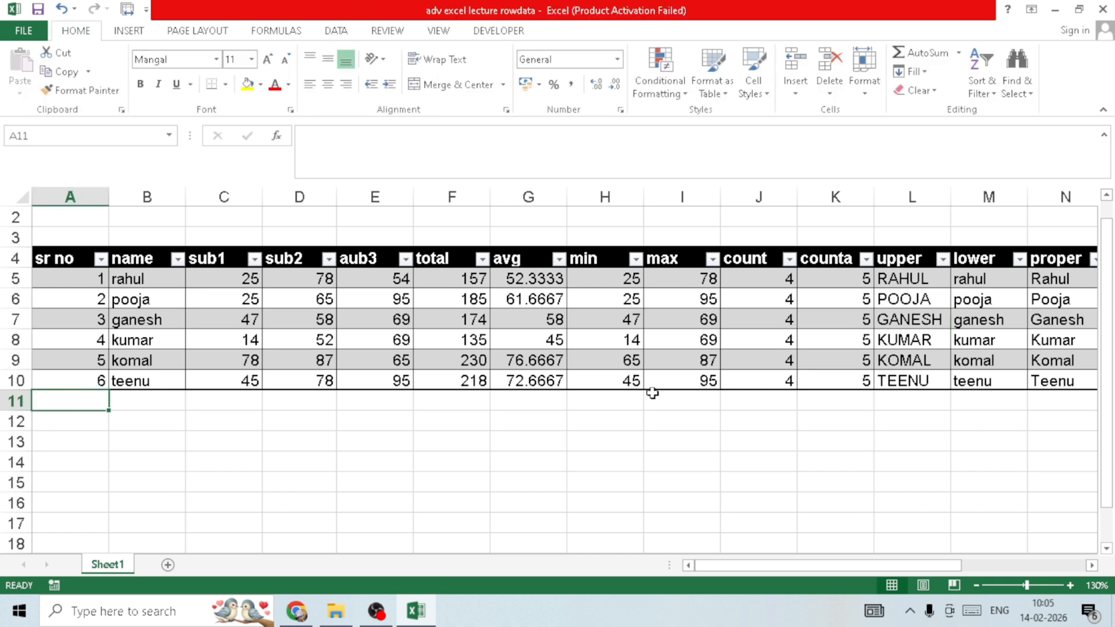
type("7")
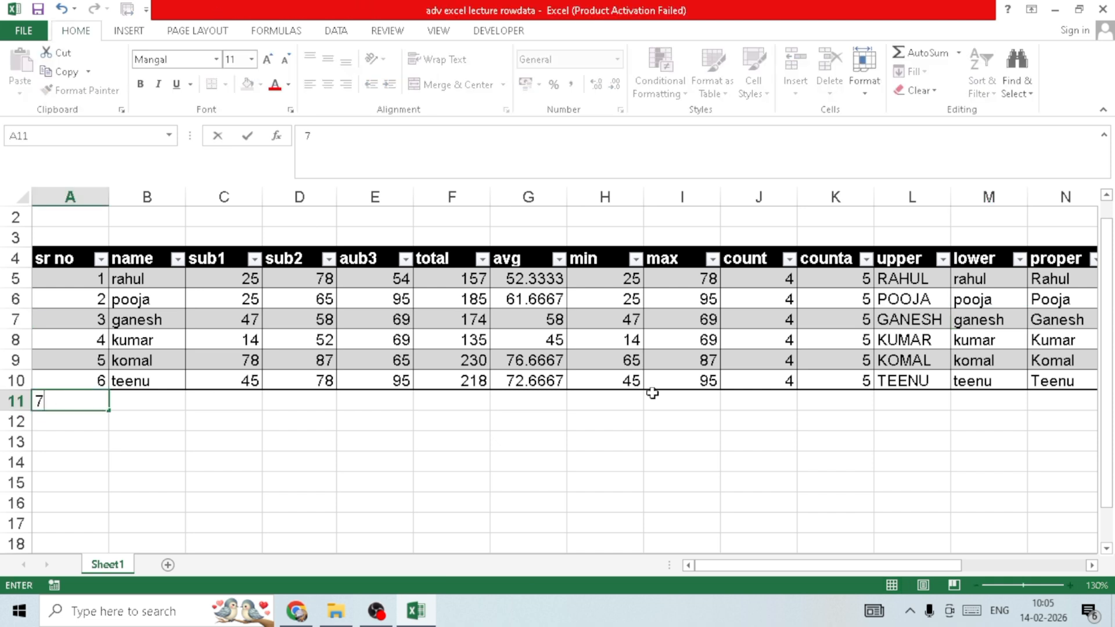
key("Tab")
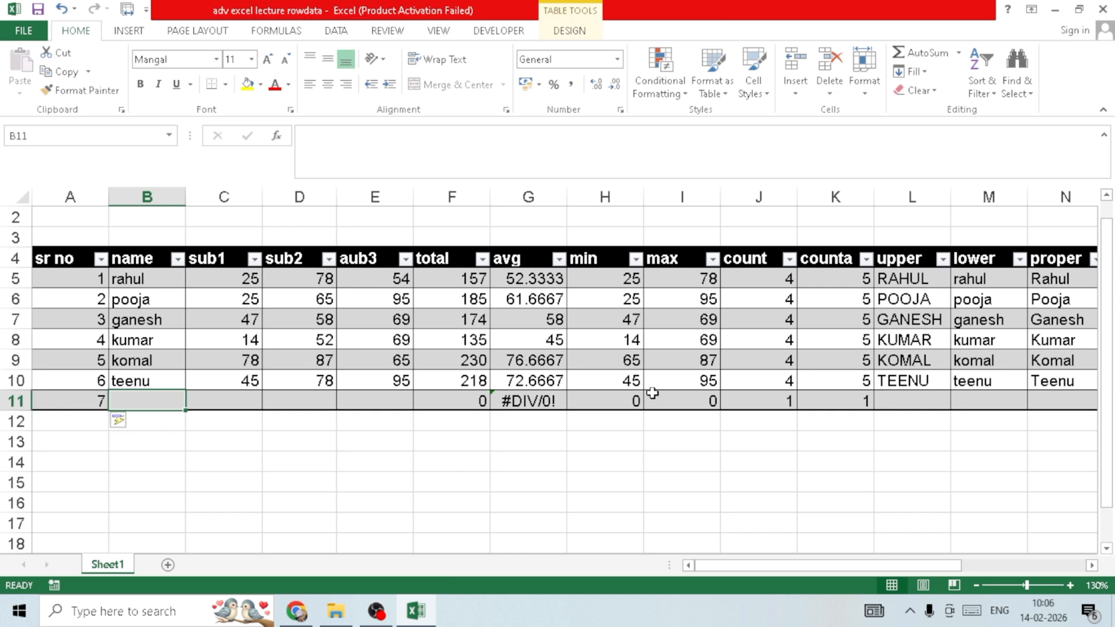
type("rajesh")
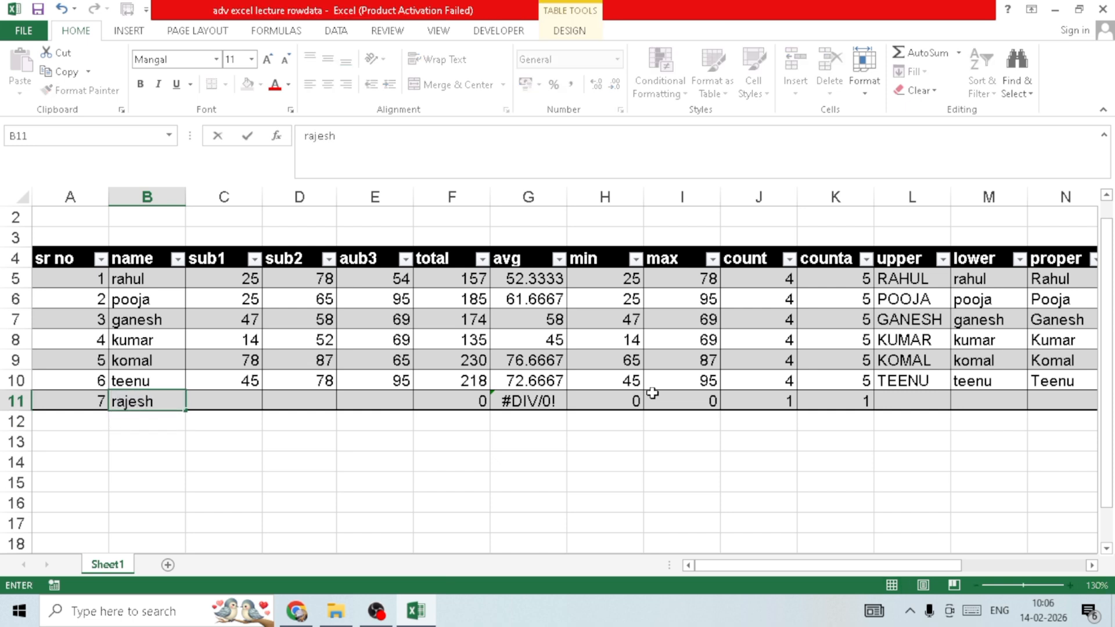